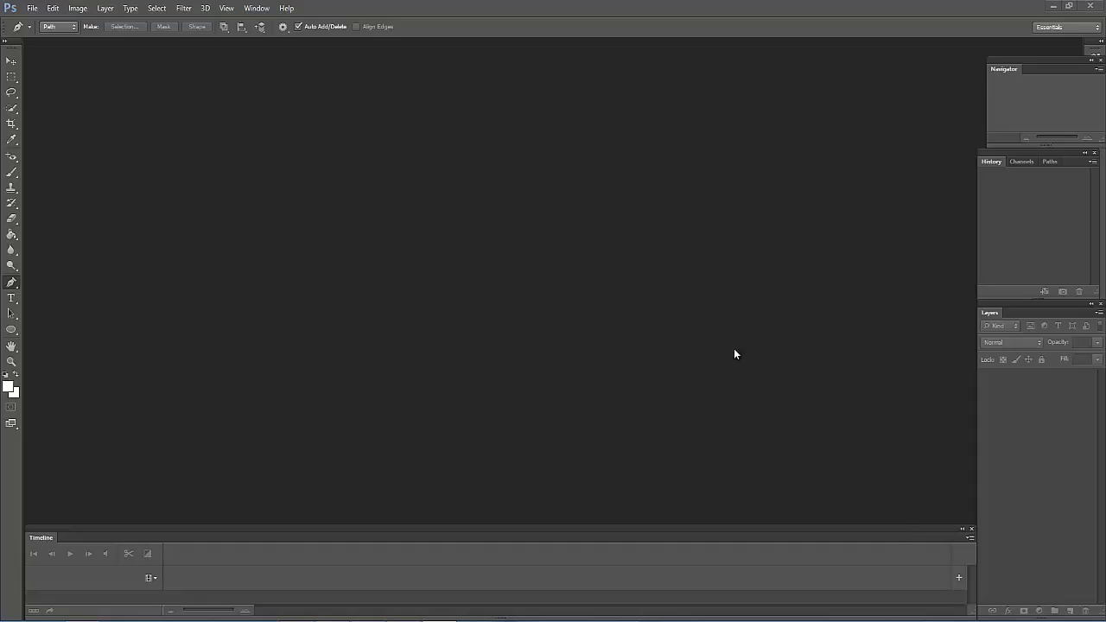
# - Create a new 1280×720 px document
pyautogui.click(31, 8)
pyautogui.click(39, 20)
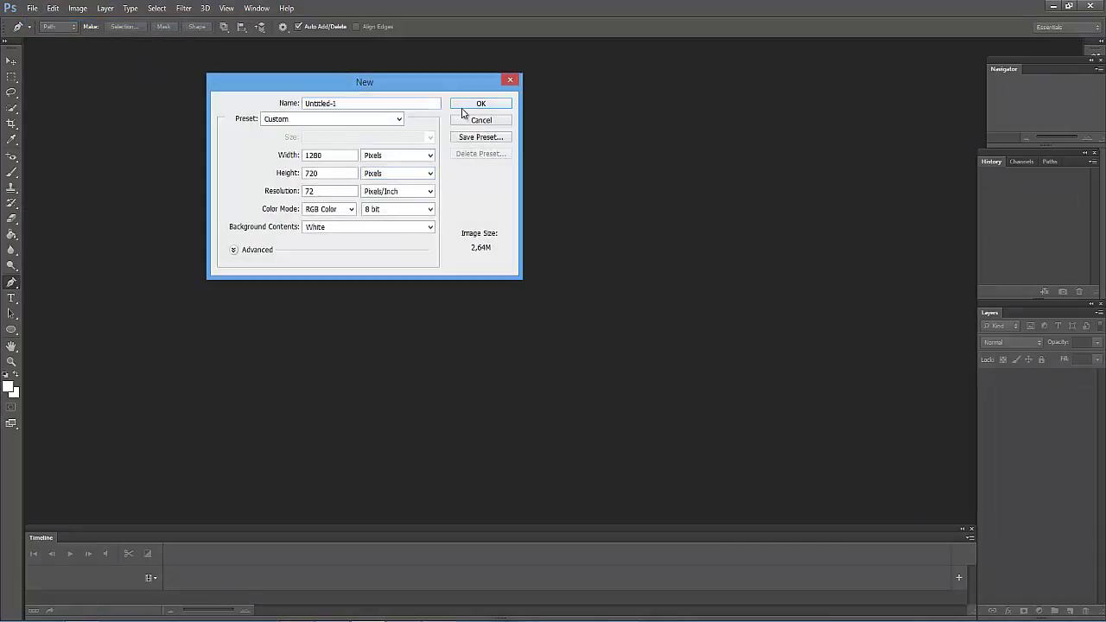
pyautogui.click(462, 109)
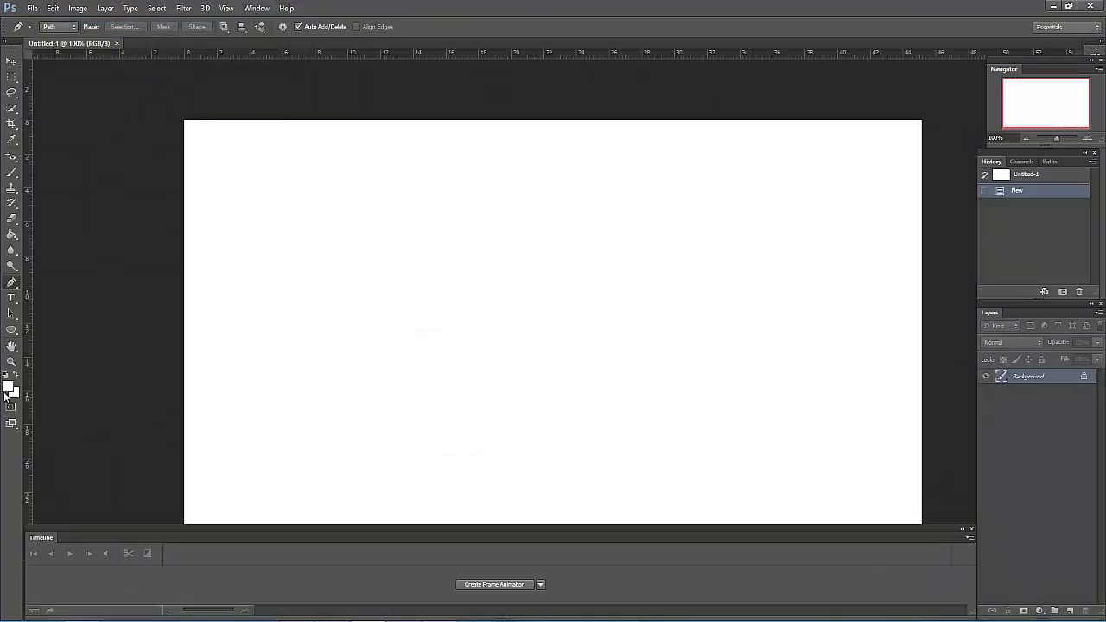
# - Set the foreground colour to black and fill the whole canvas with it
pyautogui.click(8, 387)
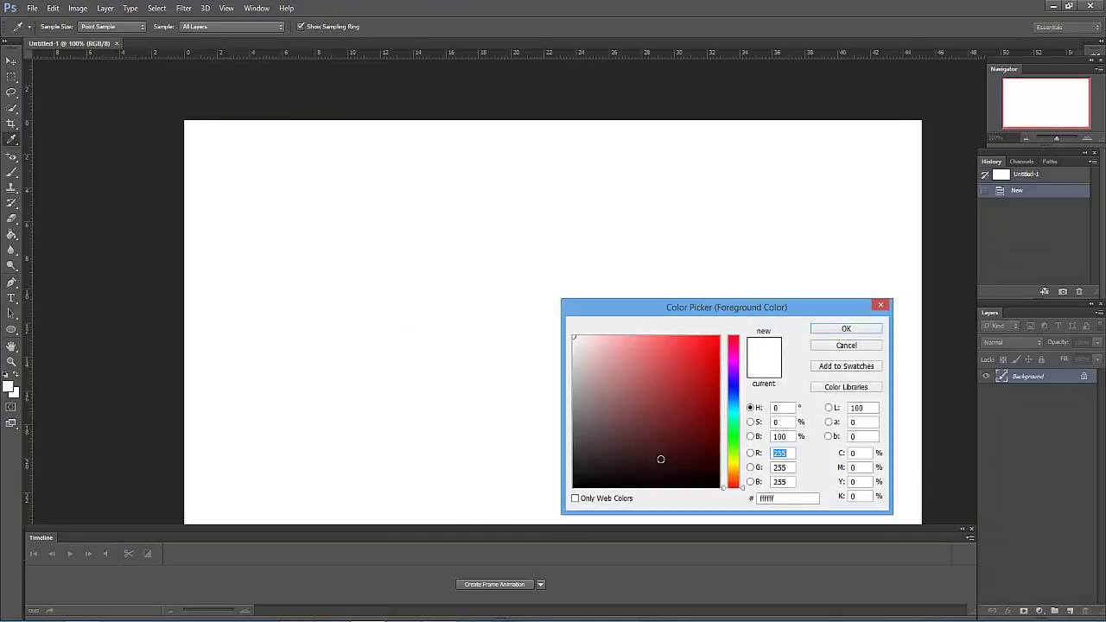
pyautogui.moveTo(660, 458); pyautogui.dragTo(660, 488)
pyautogui.click(846, 328)
pyautogui.moveTo(11, 233); pyautogui.dragTo(52, 245)
pyautogui.click(438, 267)
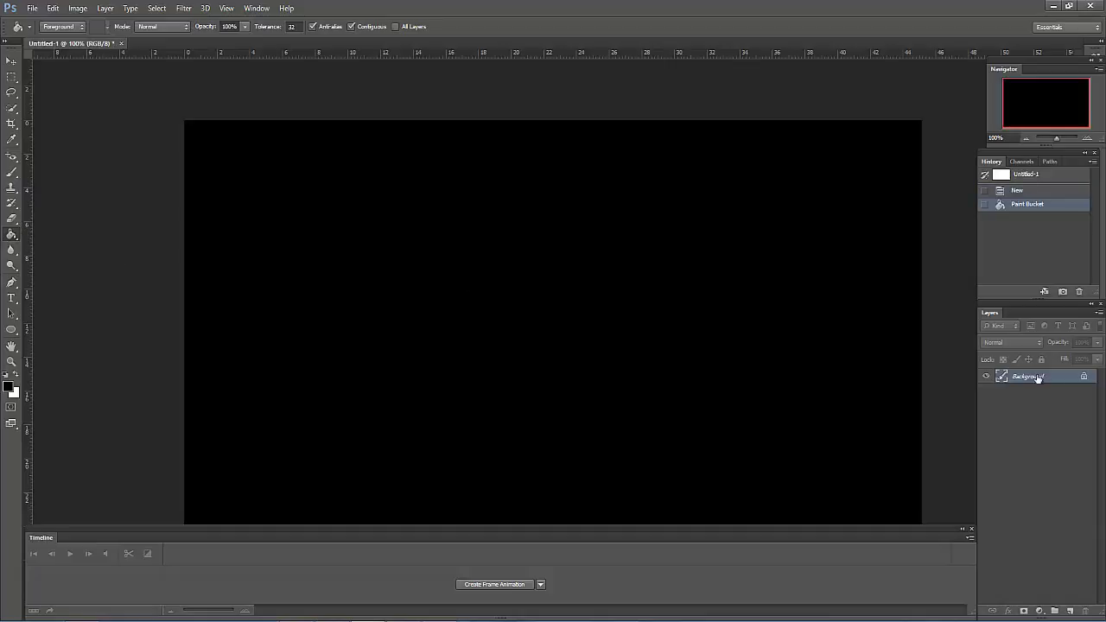
# - Convert the Background layer into an ordinary layer named Layer 0
pyautogui.doubleClick(1028, 377)
pyautogui.click(652, 206)
pyautogui.click(11, 329)
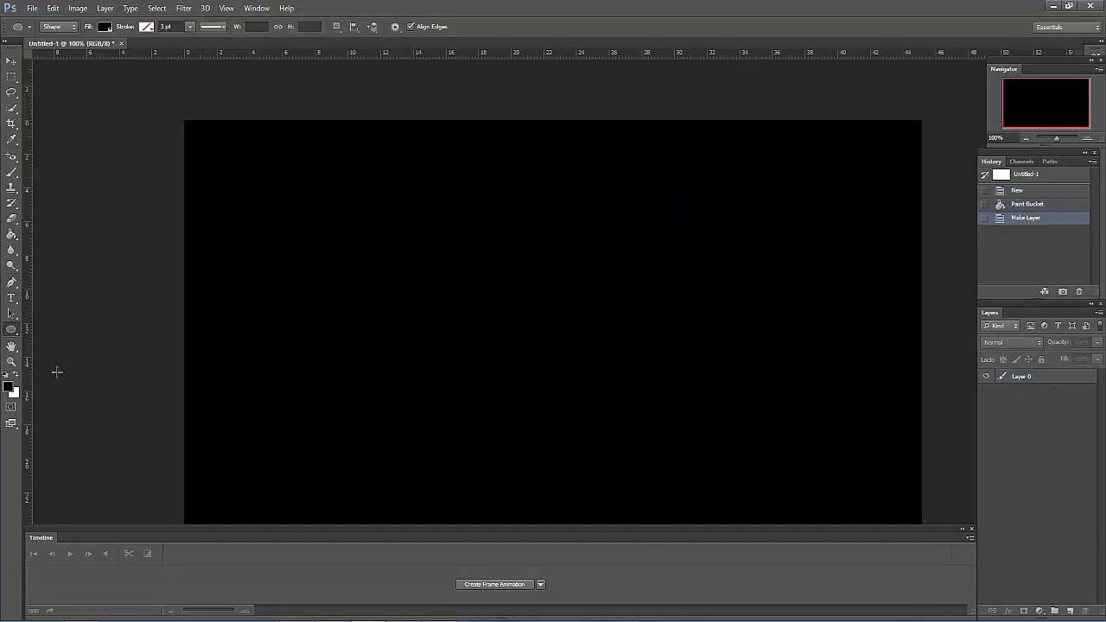
# - Add a new layer and draw a small circle near the canvas centre
pyautogui.click(1071, 611)
pyautogui.click(971, 528)
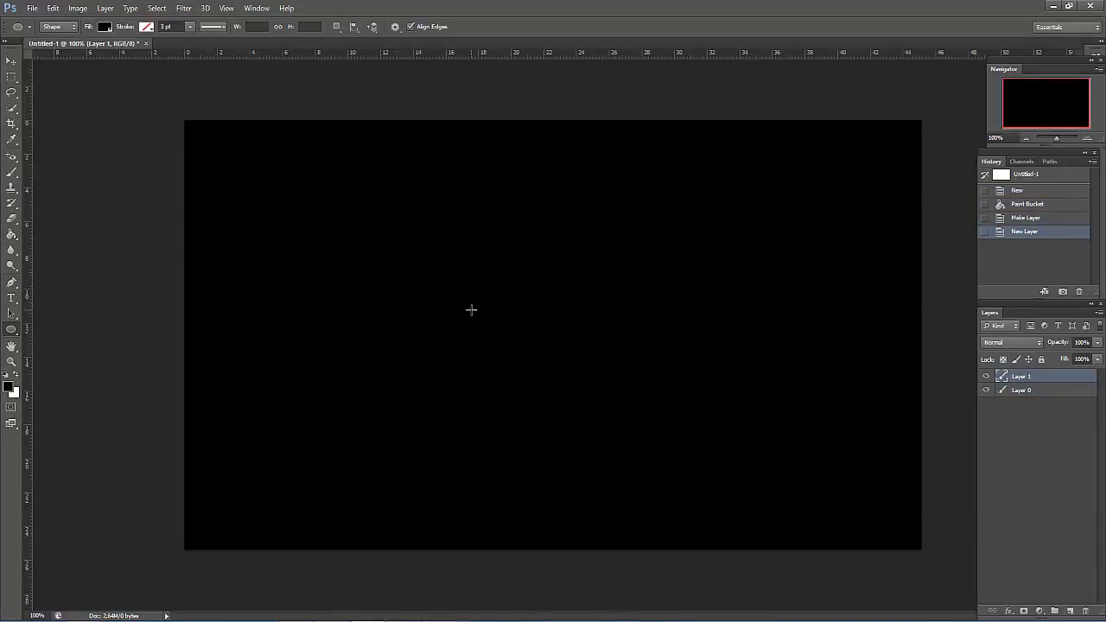
pyautogui.moveTo(504, 310); pyautogui.dragTo(537, 337)
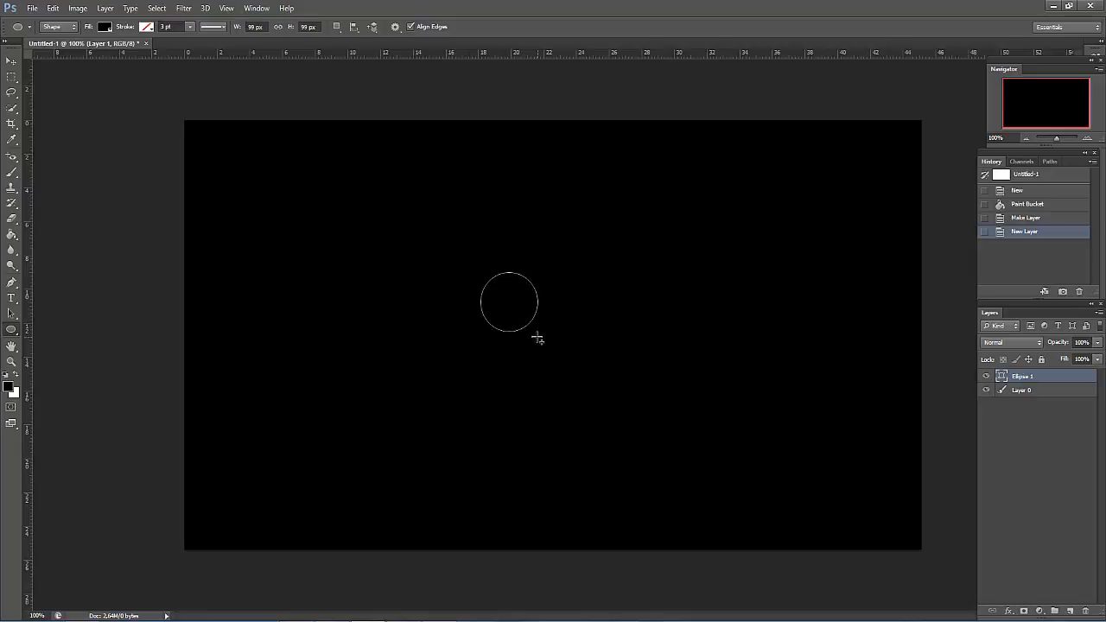
# - Give Ellipse 1 a white Color Overlay layer effect
pyautogui.doubleClick(1020, 373)
pyautogui.click(311, 431)
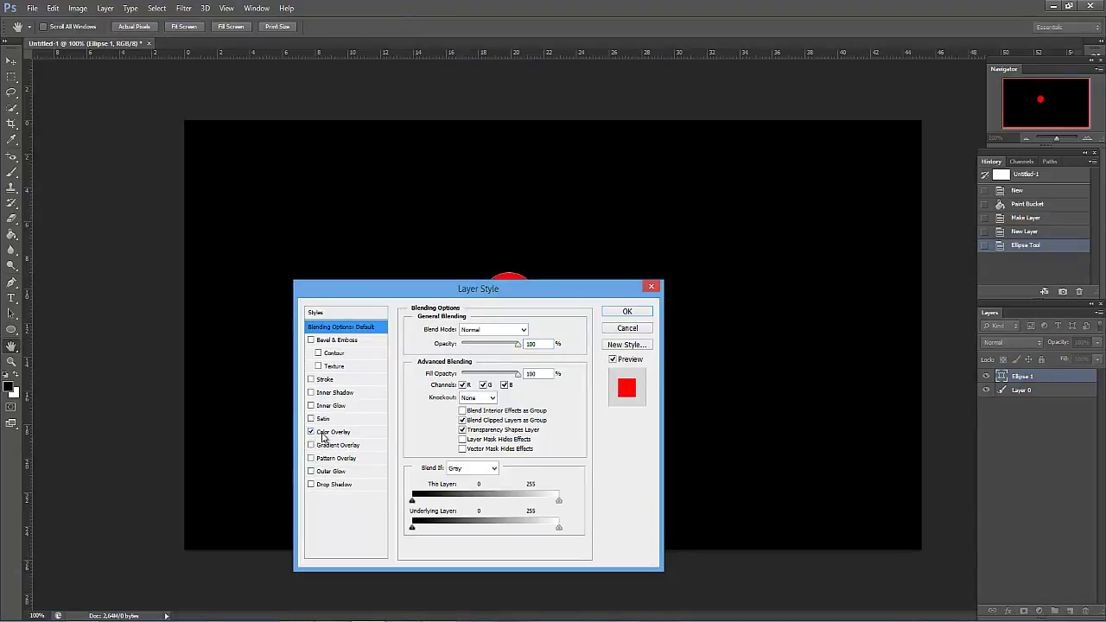
pyautogui.click(333, 431)
pyautogui.click(534, 329)
pyautogui.click(574, 337)
pyautogui.click(846, 329)
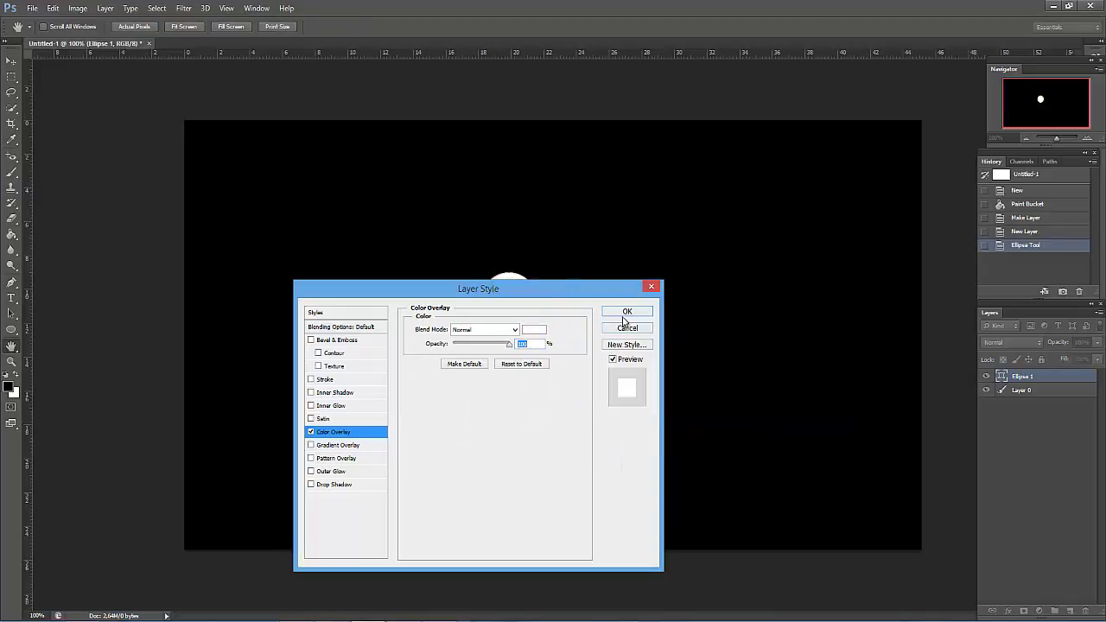
pyautogui.click(627, 311)
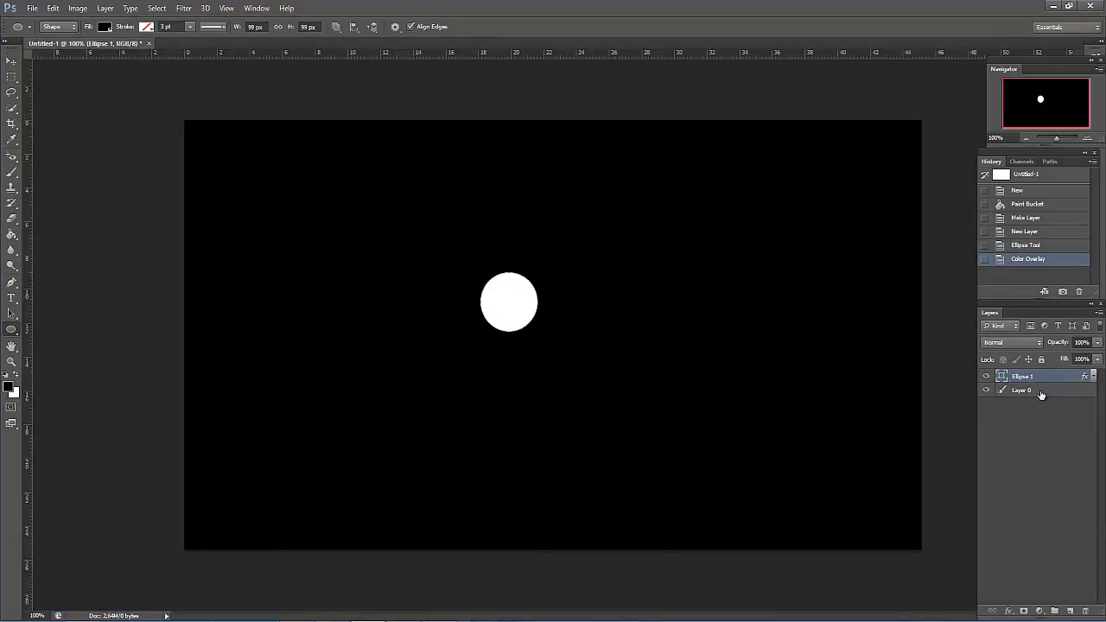
pyautogui.keyDown('shift'); pyautogui.click(1041, 392); pyautogui.keyUp('shift')
# - Align the circle to the canvas centre horizontally and vertically
pyautogui.click(11, 60)
pyautogui.click(288, 27)
pyautogui.click(242, 27)
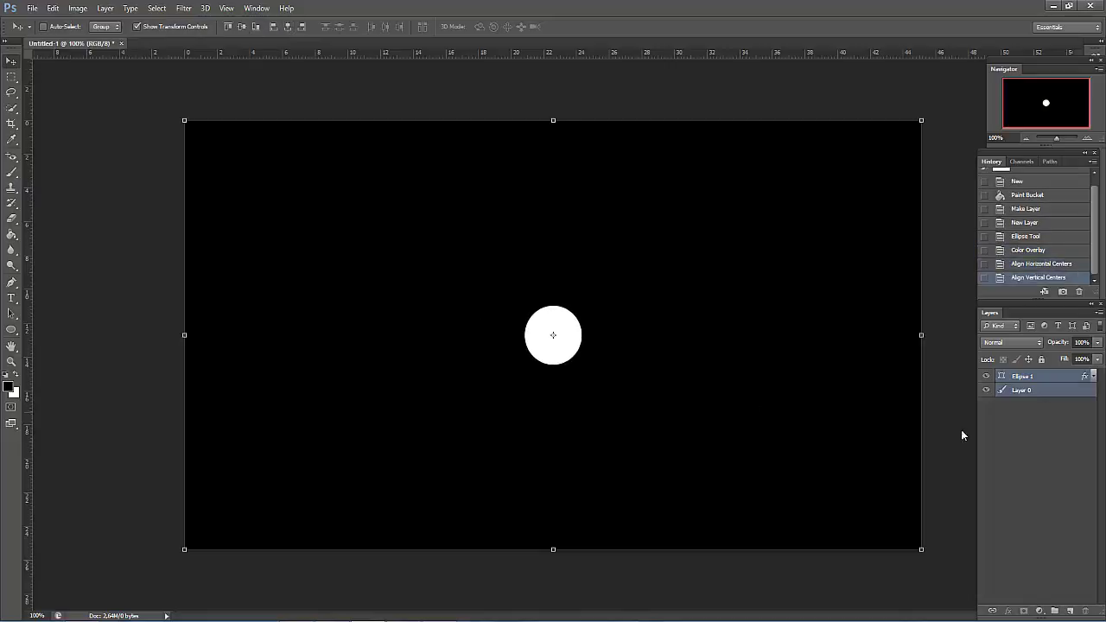
pyautogui.click(994, 432)
# - Duplicate the circle three times, placing copies above, upper right and lower right
pyautogui.moveTo(1046, 375); pyautogui.dragTo(1070, 610)
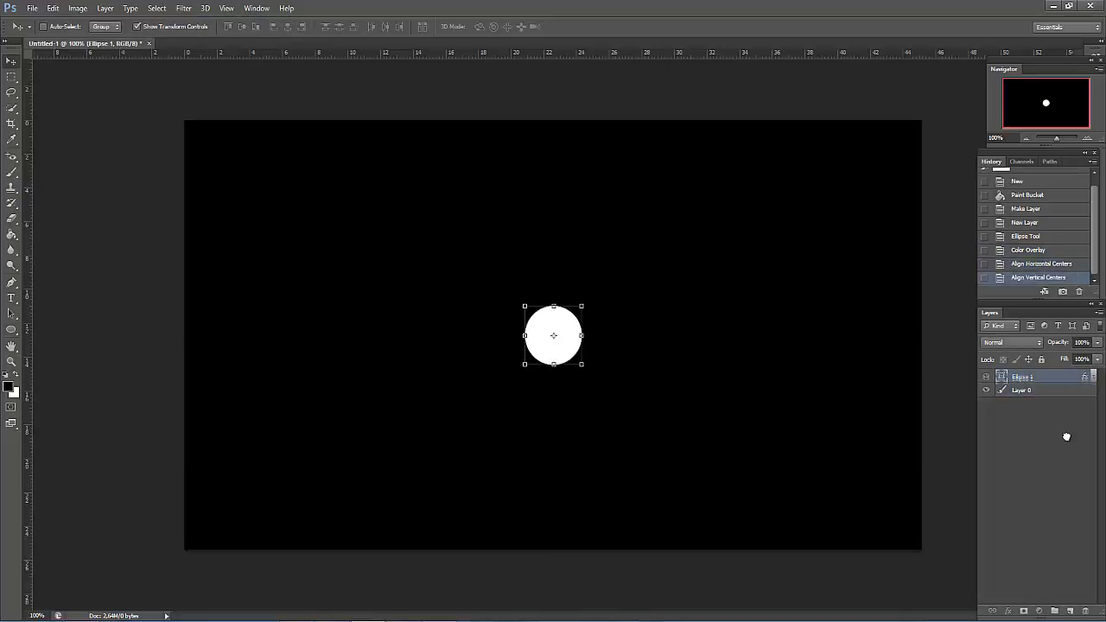
pyautogui.moveTo(572, 329); pyautogui.dragTo(572, 270)
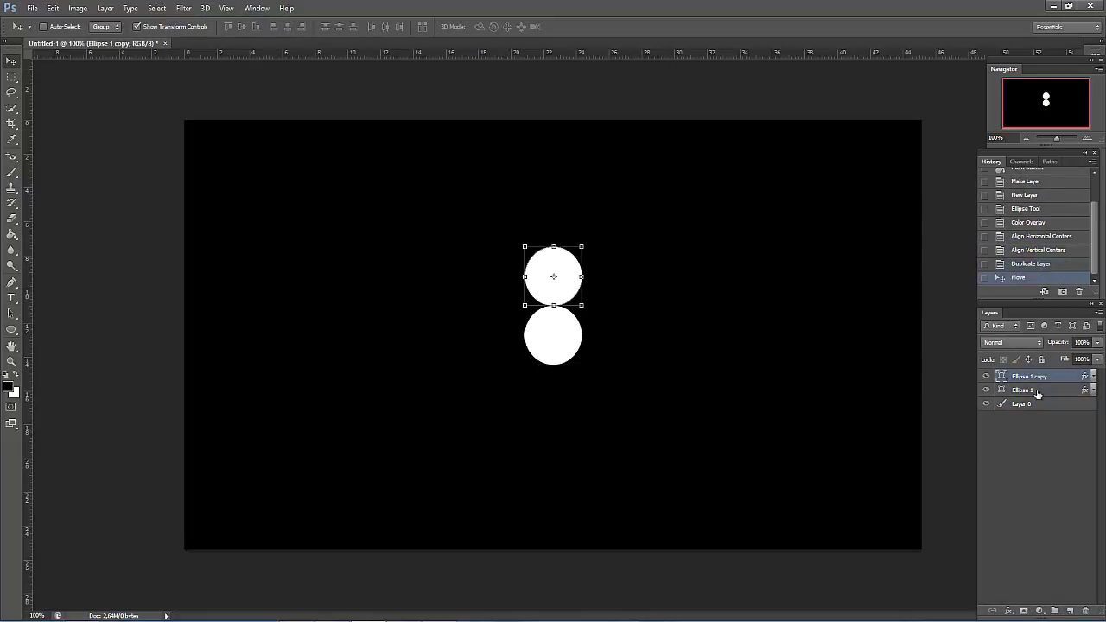
pyautogui.keyDown('ctrl'); pyautogui.click(1056, 377); pyautogui.keyUp('ctrl')
pyautogui.moveTo(1085, 603); pyautogui.dragTo(1070, 611)
pyautogui.moveTo(561, 278); pyautogui.dragTo(610, 298)
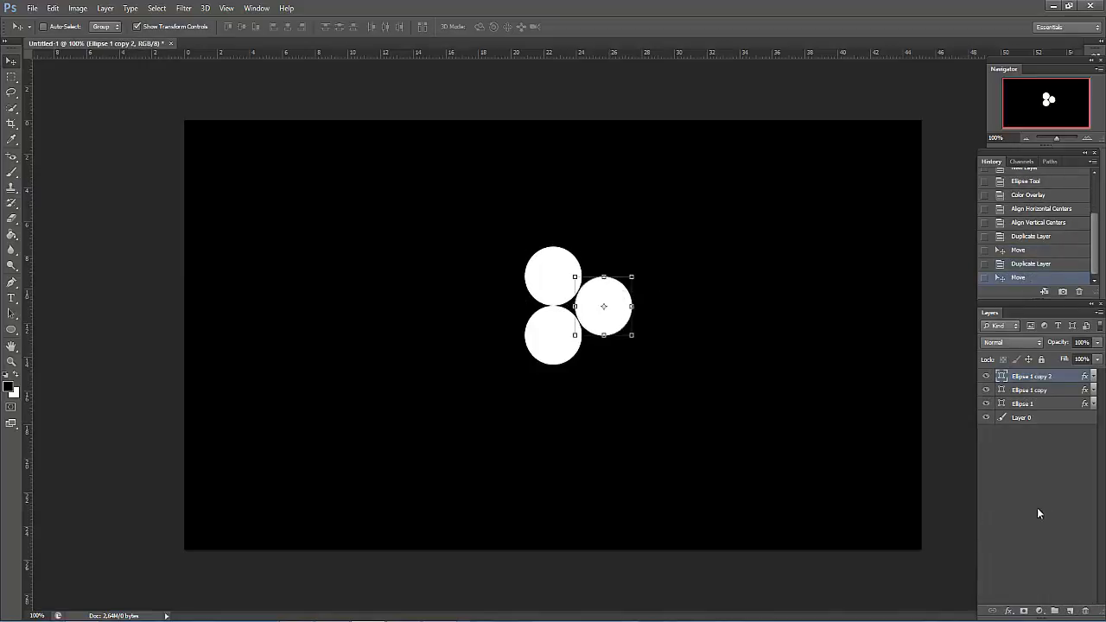
pyautogui.moveTo(1037, 377); pyautogui.dragTo(1070, 610)
pyautogui.moveTo(615, 289); pyautogui.dragTo(615, 347)
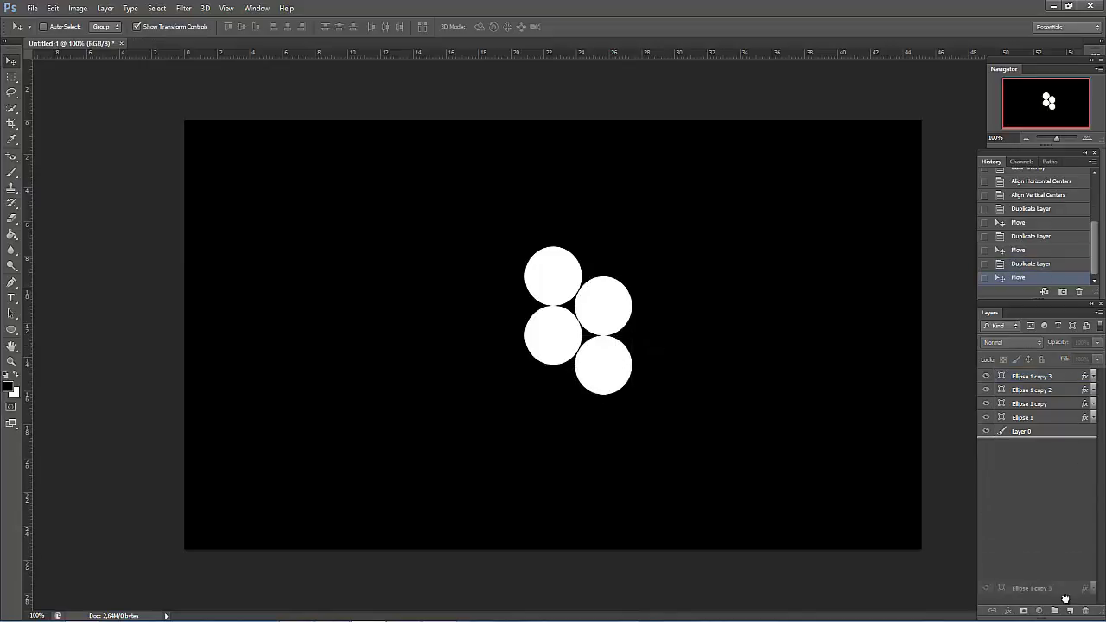
# - Add three more copies below, lower left and upper left to complete the ring
pyautogui.moveTo(1065, 599); pyautogui.dragTo(1070, 610)
pyautogui.moveTo(605, 363); pyautogui.dragTo(554, 394)
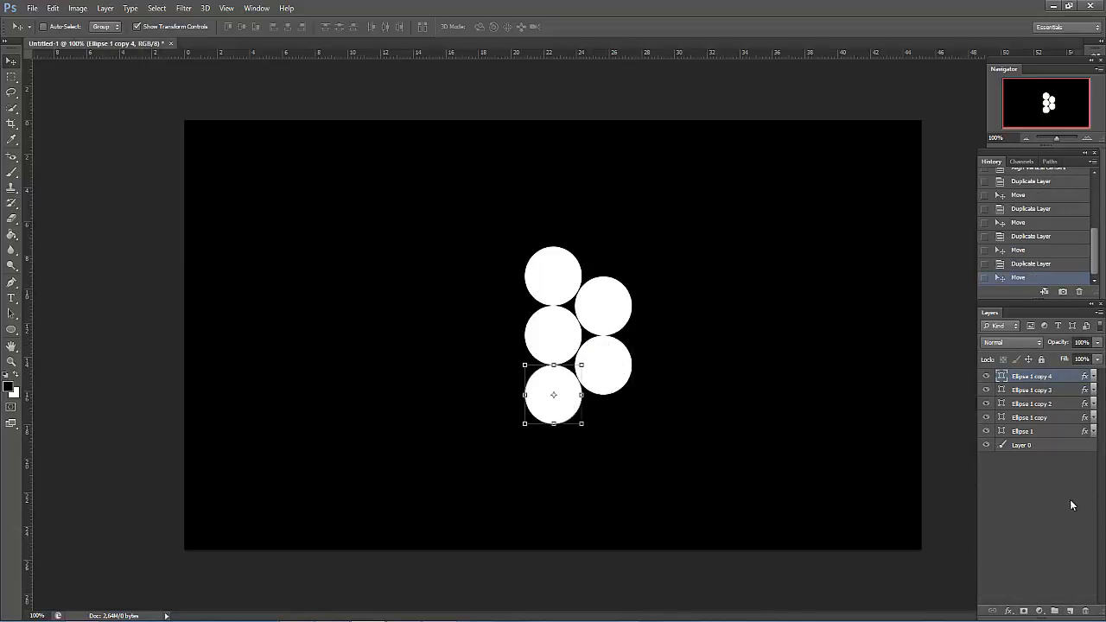
pyautogui.moveTo(1054, 377); pyautogui.dragTo(1069, 610)
pyautogui.moveTo(549, 373); pyautogui.dragTo(494, 347)
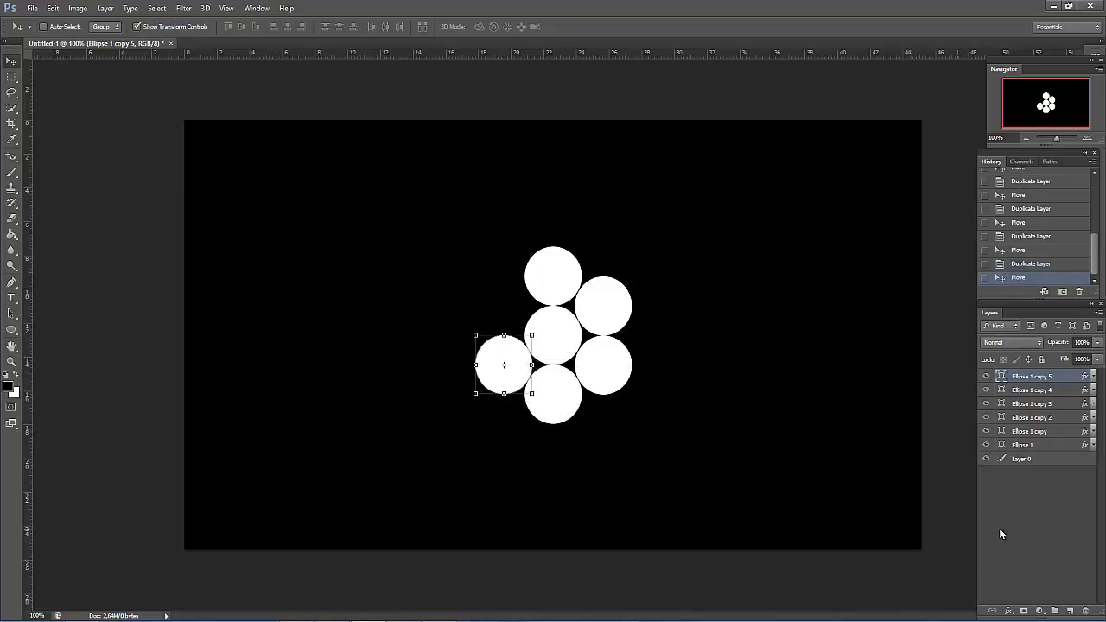
pyautogui.click(1000, 533)
pyautogui.moveTo(1070, 614); pyautogui.dragTo(1069, 611)
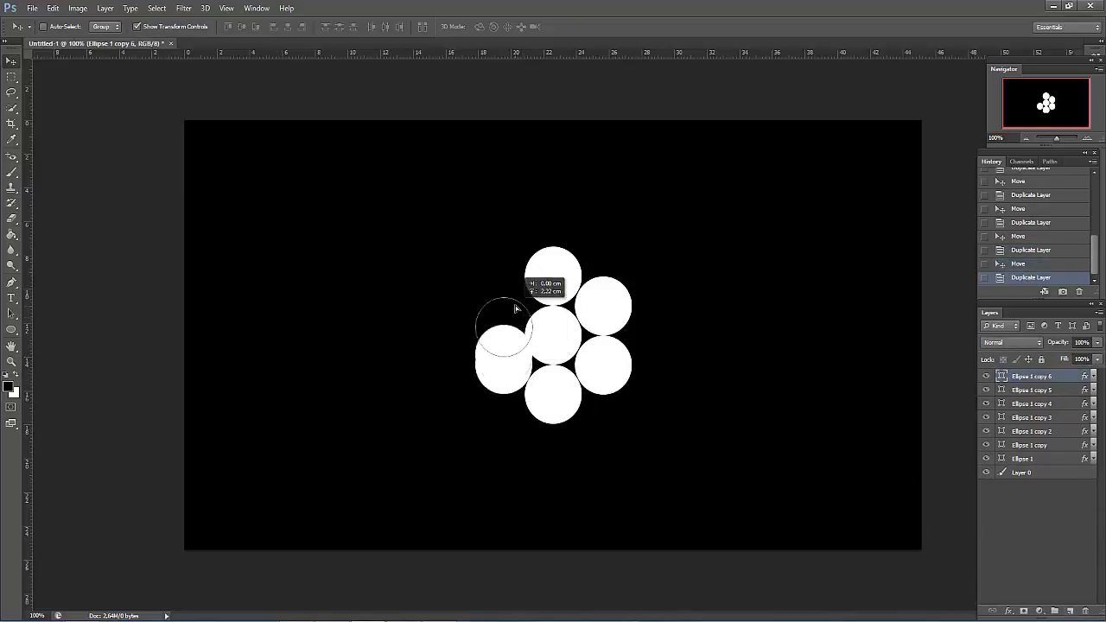
pyautogui.moveTo(509, 363); pyautogui.dragTo(512, 302)
# - Delete the central Ellipse 1 and select all six ring circles
pyautogui.click(1015, 530)
pyautogui.click(1024, 458)
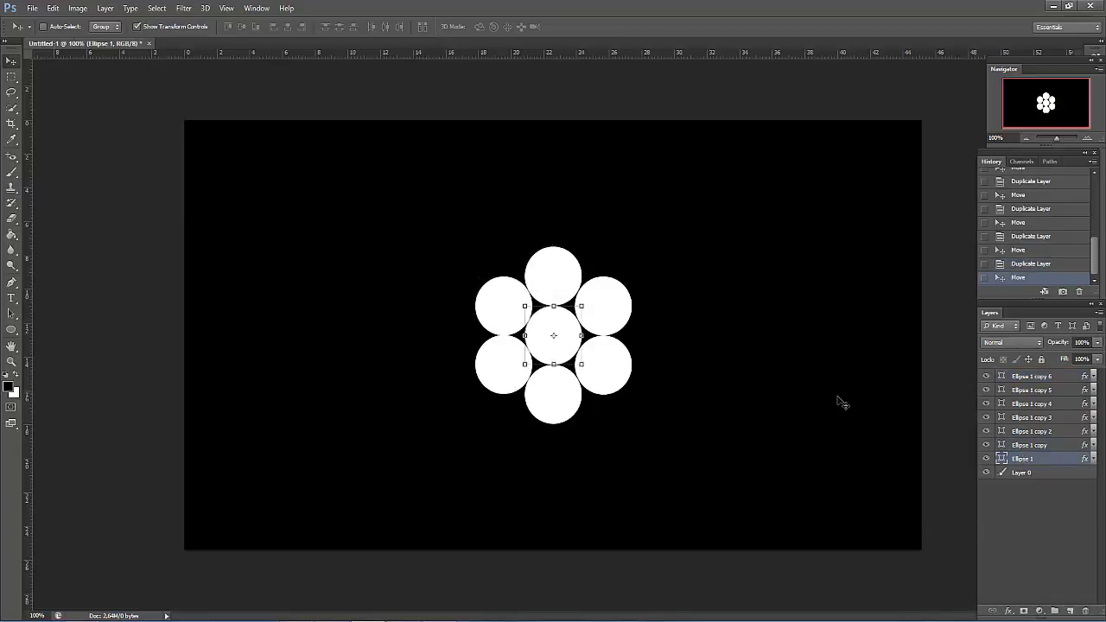
pyautogui.press('Delete')
pyautogui.click(1028, 444)
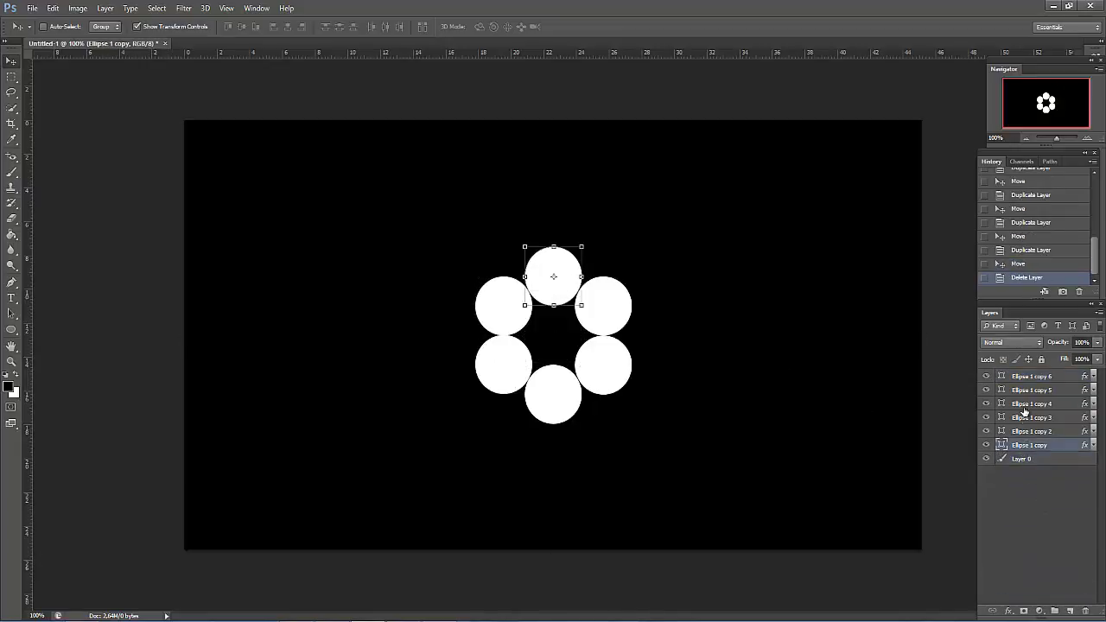
pyautogui.keyDown('shift'); pyautogui.click(1024, 378); pyautogui.keyUp('shift')
# - Group the six circles into Group 1, duplicate it, and set the copy's opacity to 54%
pyautogui.hotkey('ctrl', 'g')
pyautogui.rightClick(1025, 382)
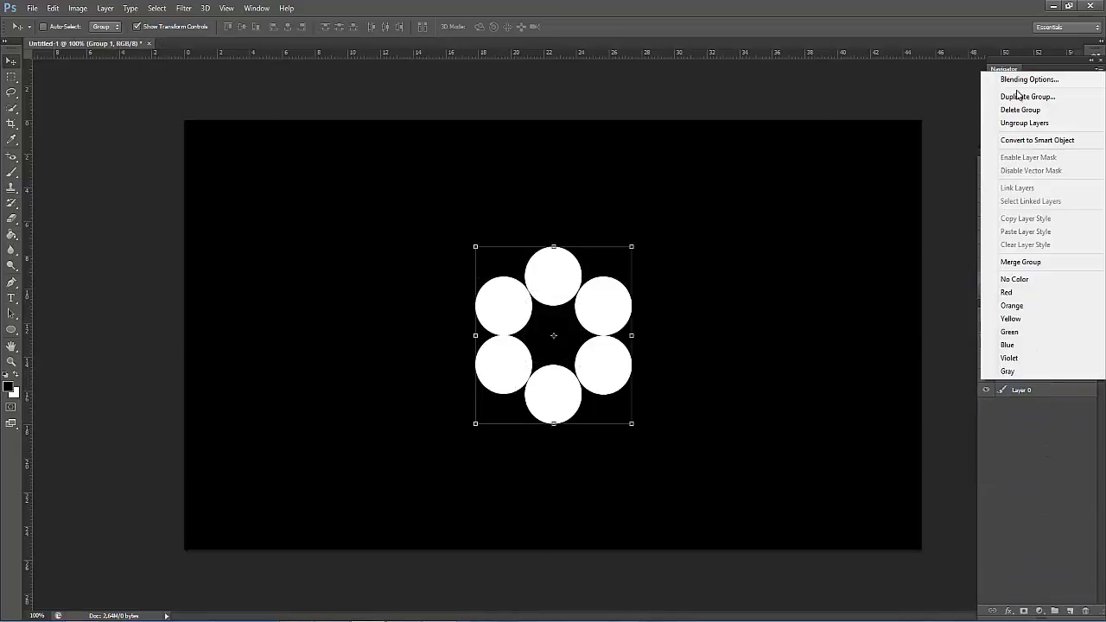
pyautogui.click(1015, 98)
pyautogui.click(653, 194)
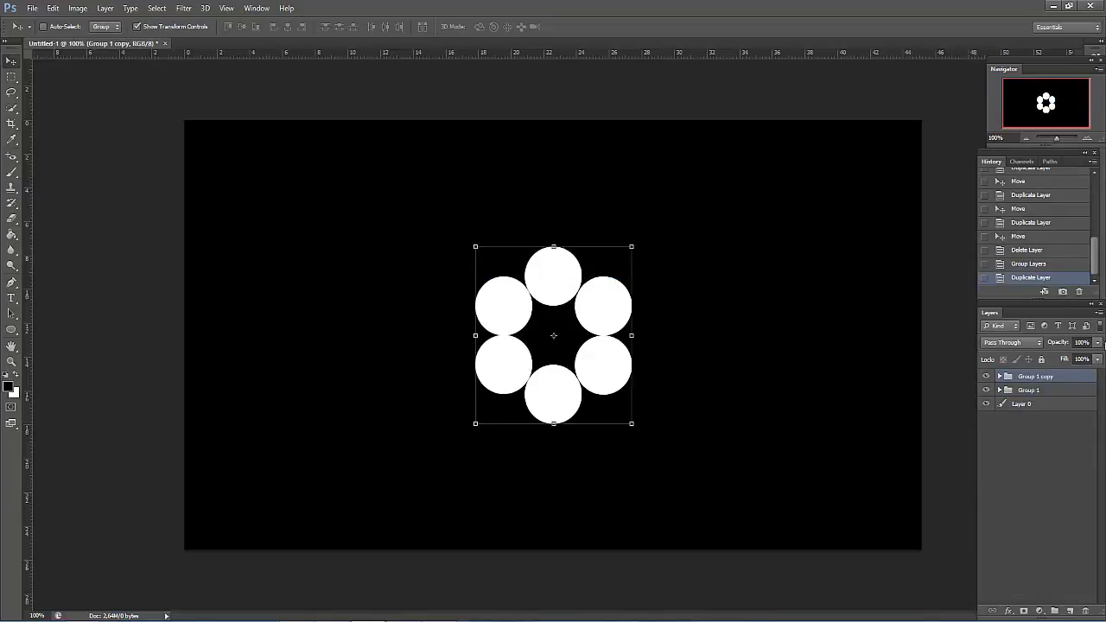
pyautogui.moveTo(1078, 359); pyautogui.dragTo(1071, 361)
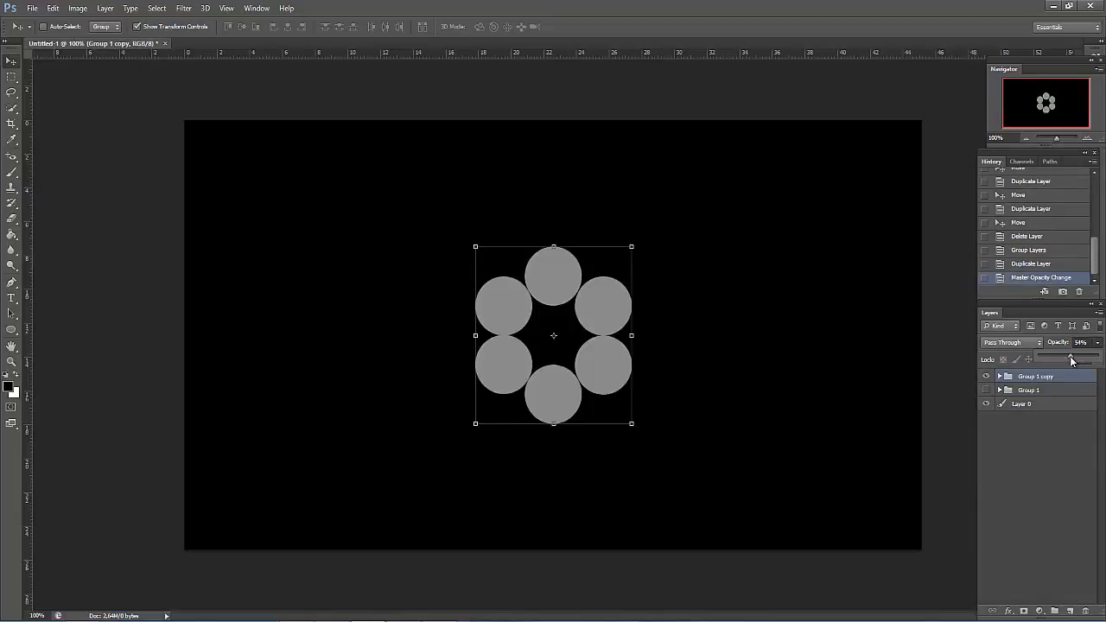
# - Duplicate Group 1 copy into Group 1 copy 2 and lower its opacity
pyautogui.rightClick(1004, 377)
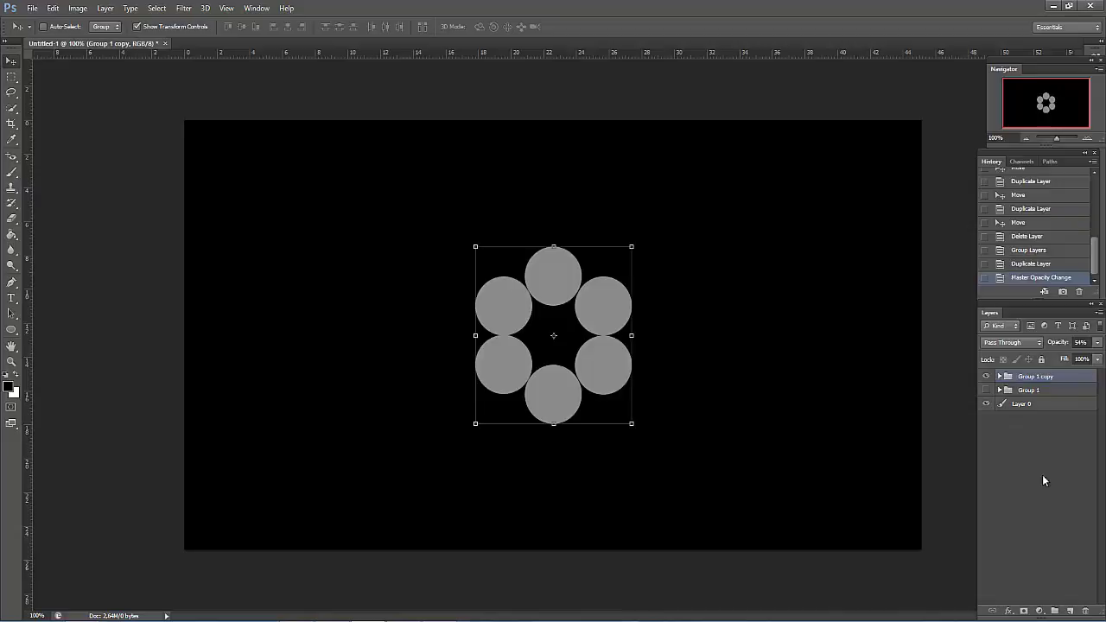
pyautogui.rightClick(1035, 377)
pyautogui.click(984, 88)
pyautogui.click(653, 194)
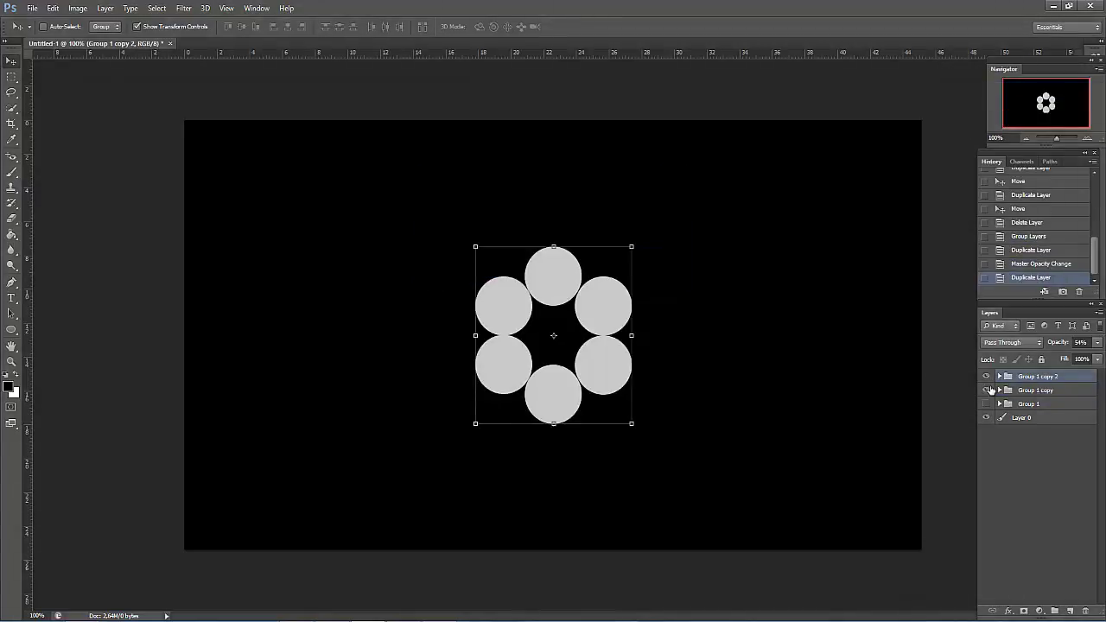
pyautogui.click(986, 389)
pyautogui.moveTo(1058, 355); pyautogui.dragTo(1057, 356)
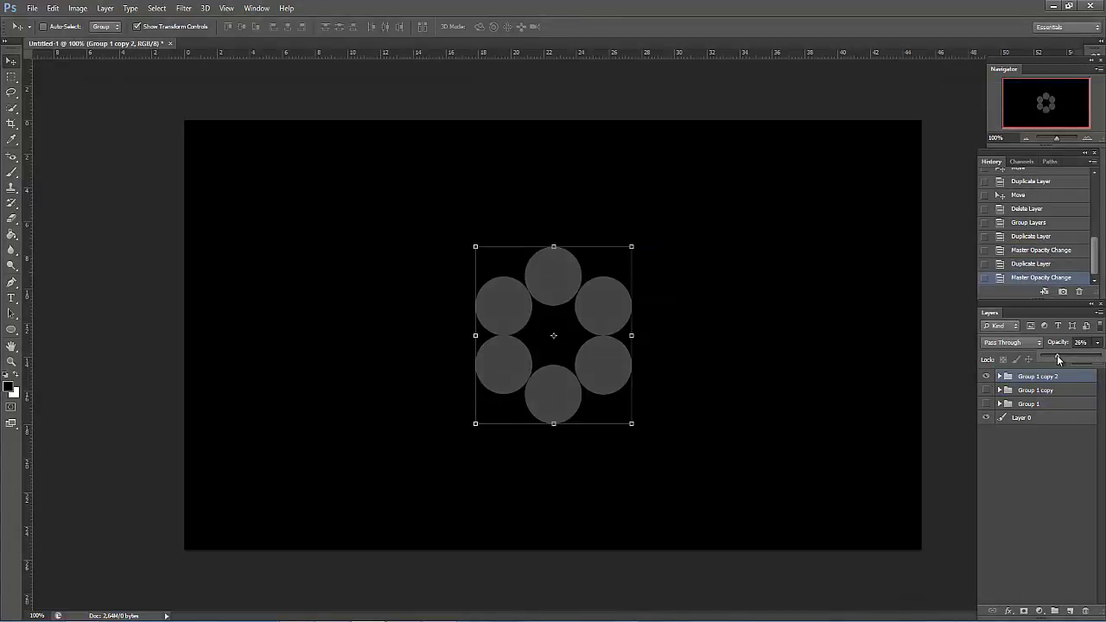
pyautogui.click(986, 376)
# - Create Group 1 copy 3 from a duplicate and set its opacity
pyautogui.rightClick(1037, 377)
pyautogui.click(987, 93)
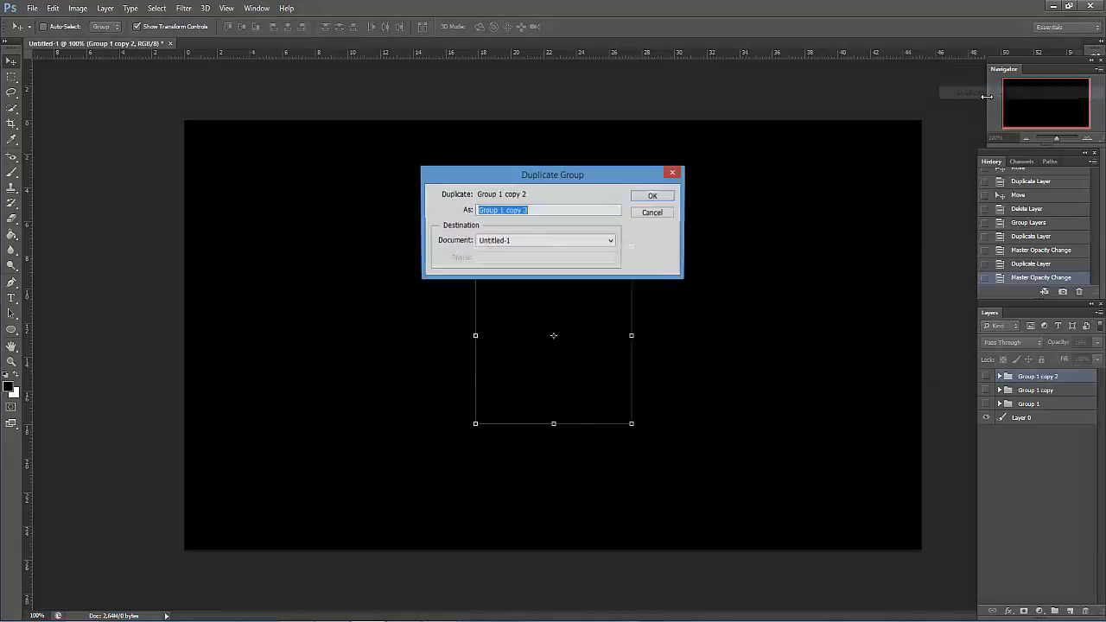
pyautogui.press('Return')
pyautogui.click(985, 377)
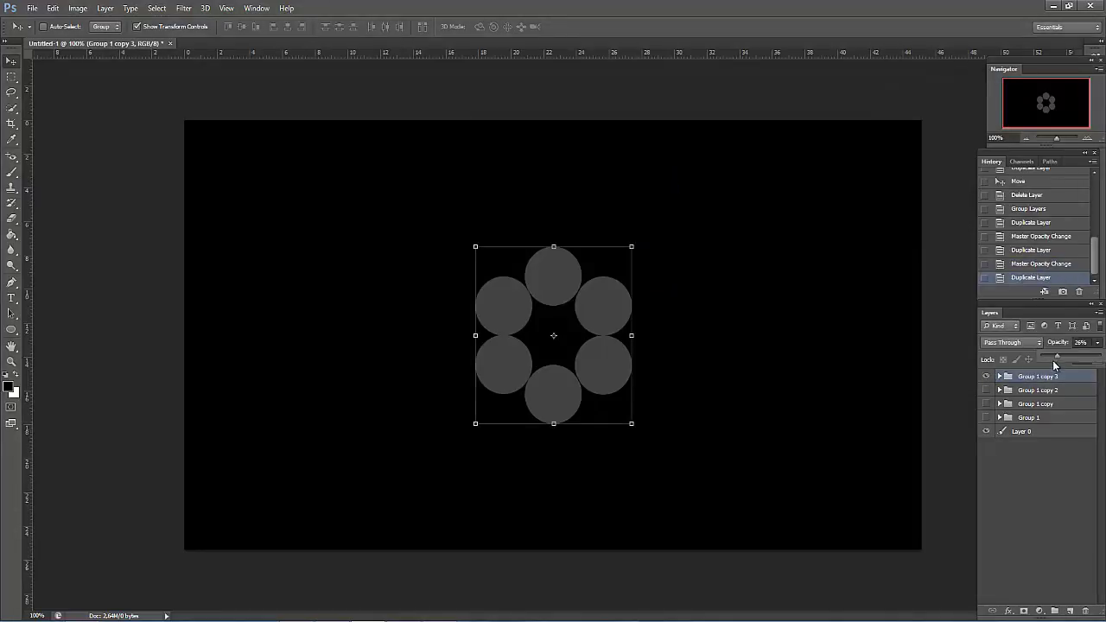
pyautogui.moveTo(1053, 360); pyautogui.dragTo(1049, 359)
# - Make all four circle groups visible again
pyautogui.click(1009, 454)
pyautogui.click(986, 390)
pyautogui.click(986, 404)
pyautogui.click(986, 417)
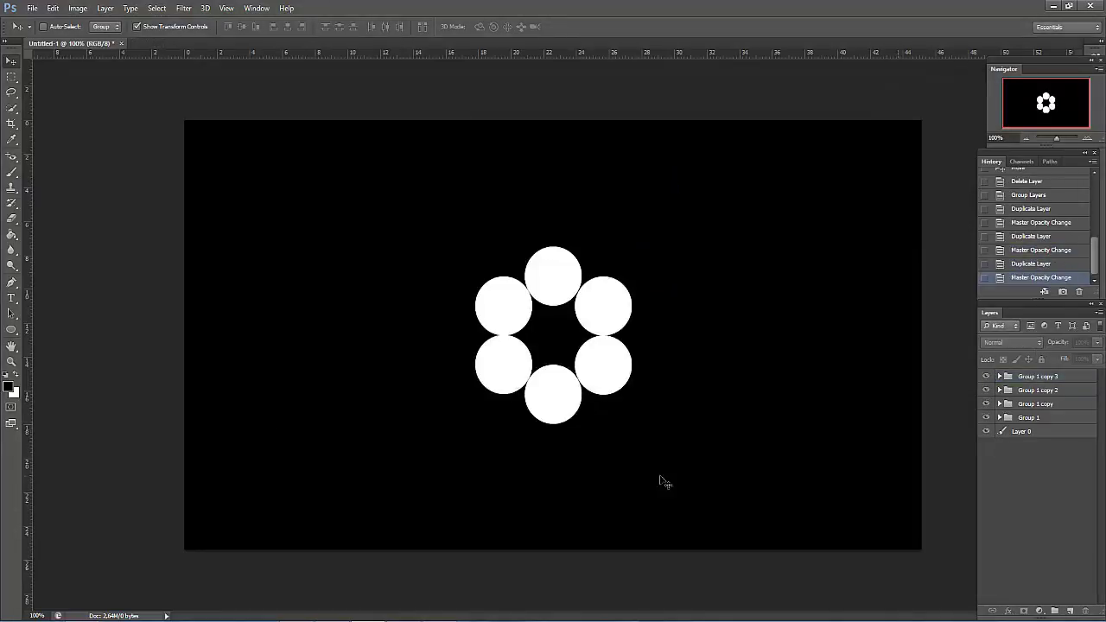
pyautogui.click(256, 7)
# - Show the Timeline and create a frame animation with its first frame
pyautogui.click(270, 344)
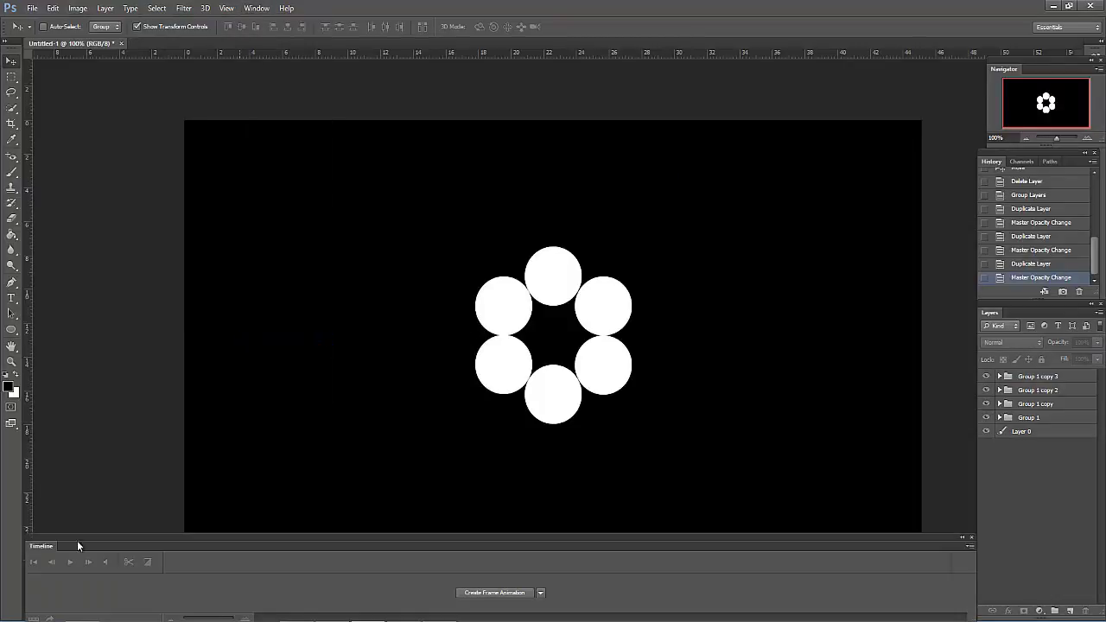
pyautogui.click(540, 593)
pyautogui.click(514, 590)
pyautogui.click(494, 592)
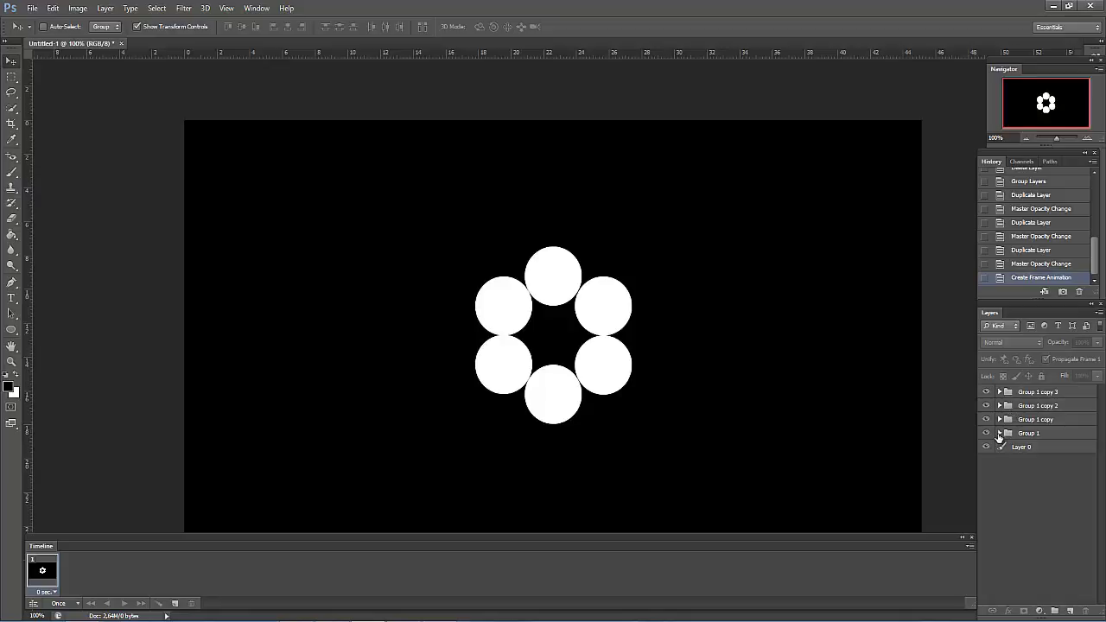
# - Hide five circles in Group 1 and leave only Ellipse 1 copy 6 visible in Group 1 copy
pyautogui.click(999, 432)
pyautogui.moveTo(986, 447); pyautogui.dragTo(987, 510)
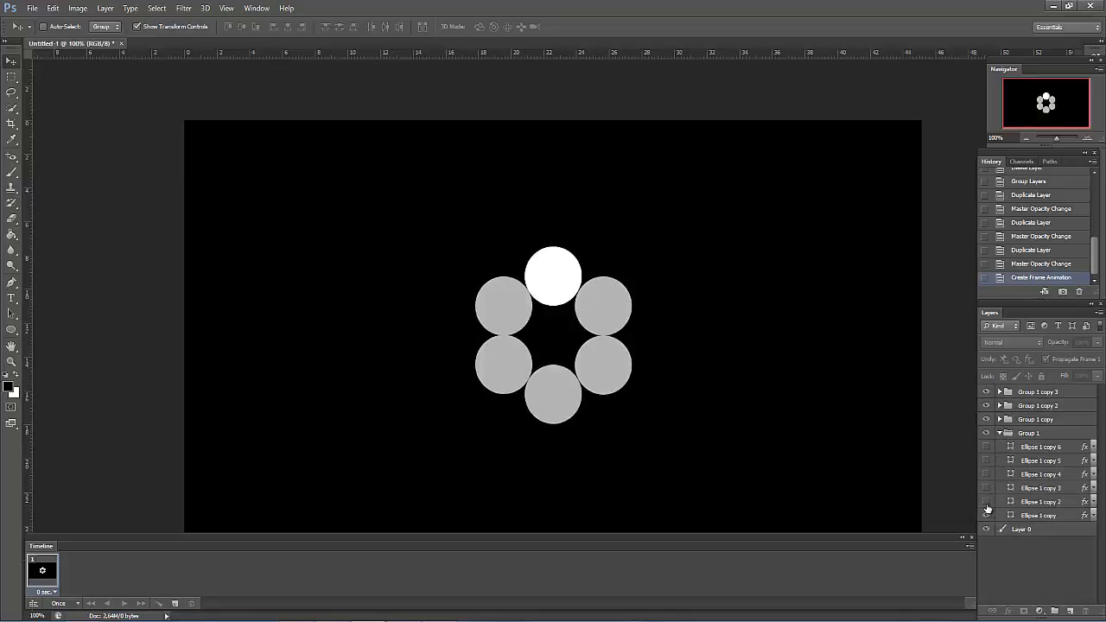
pyautogui.click(999, 433)
pyautogui.click(999, 419)
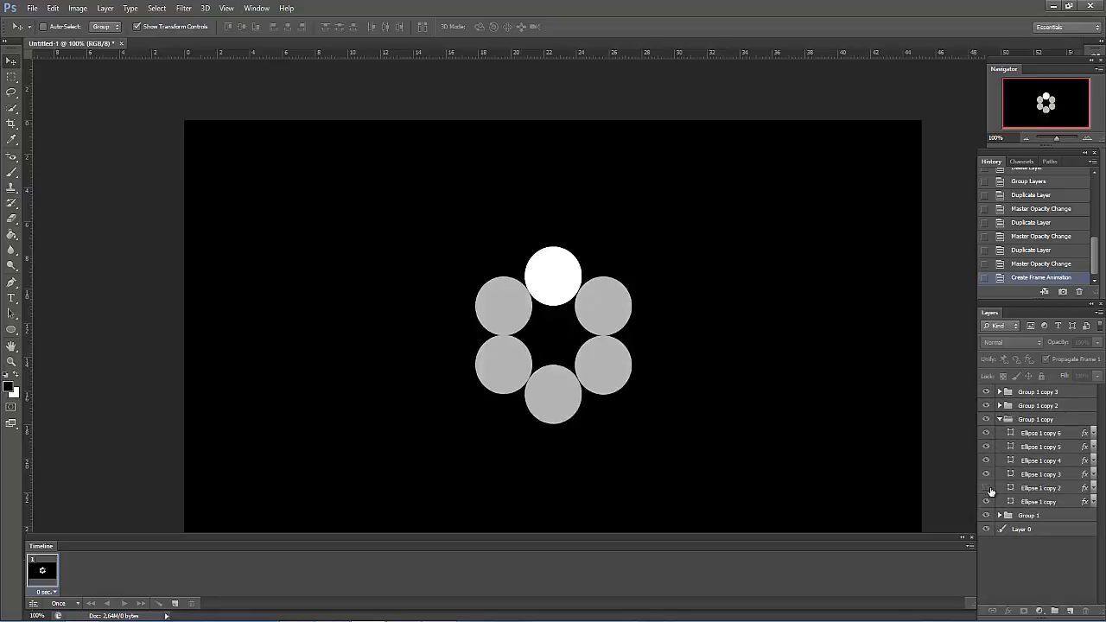
pyautogui.click(985, 488)
pyautogui.moveTo(987, 491); pyautogui.dragTo(990, 441)
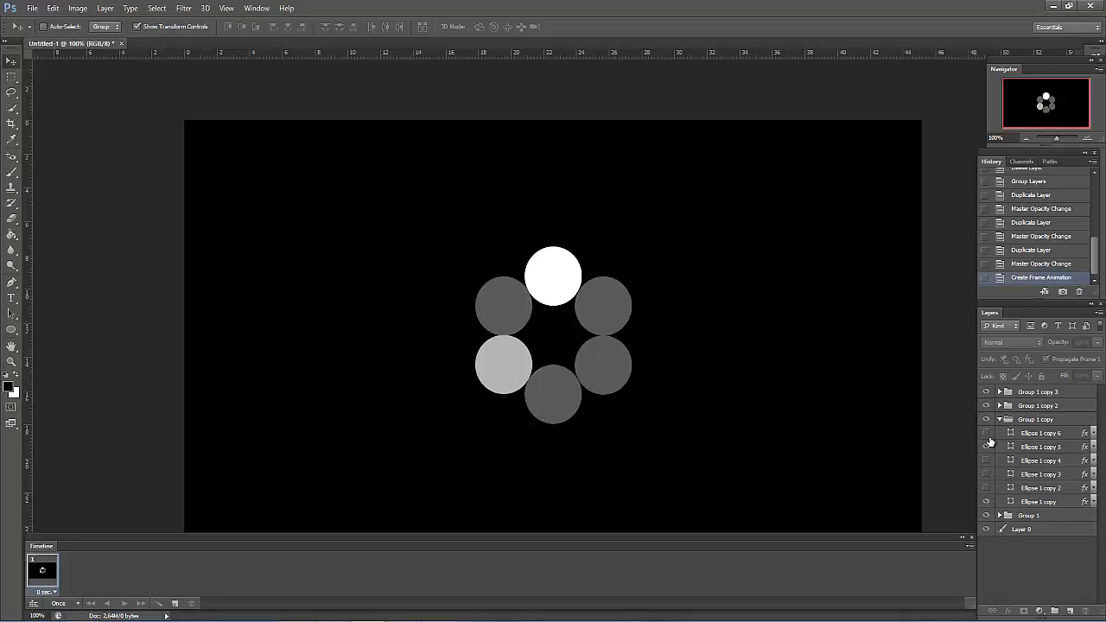
pyautogui.click(985, 434)
pyautogui.click(986, 502)
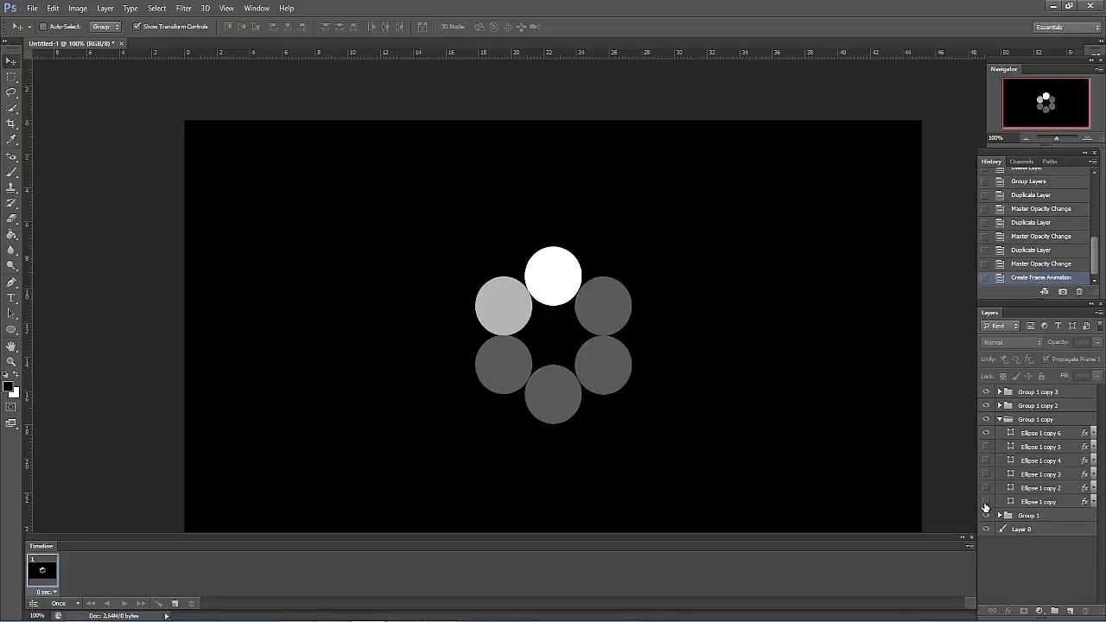
pyautogui.click(999, 419)
# - Hide Ellipse 1 copies 3–6 in Group 1 copy 2 and copies 2–6 in copy 3, then duplicate the frame
pyautogui.click(1000, 406)
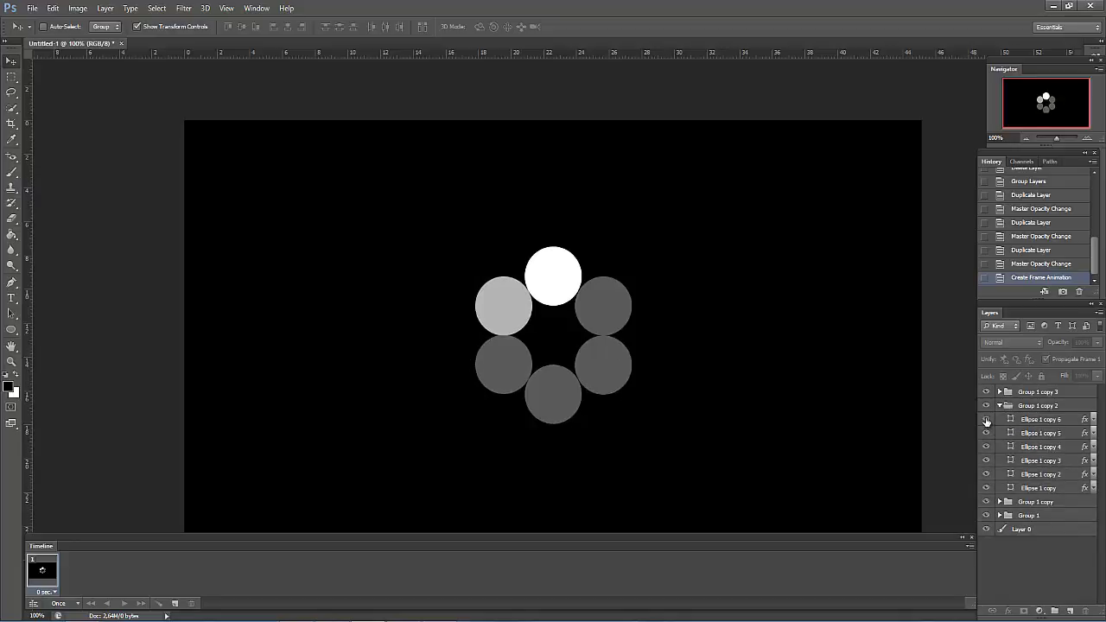
pyautogui.click(986, 419)
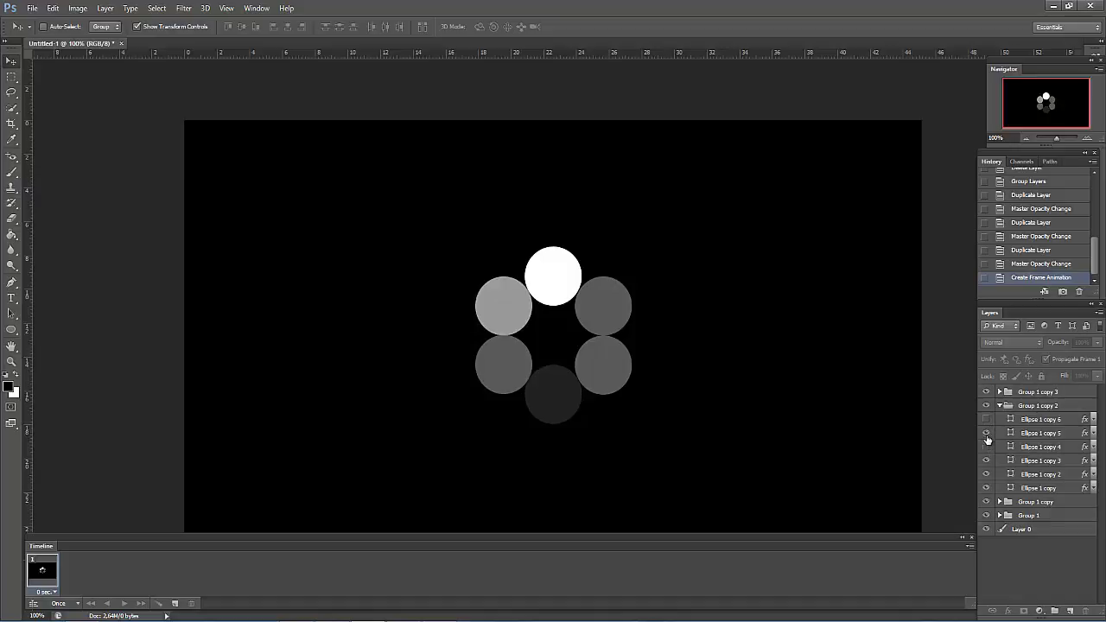
pyautogui.click(986, 434)
pyautogui.click(986, 448)
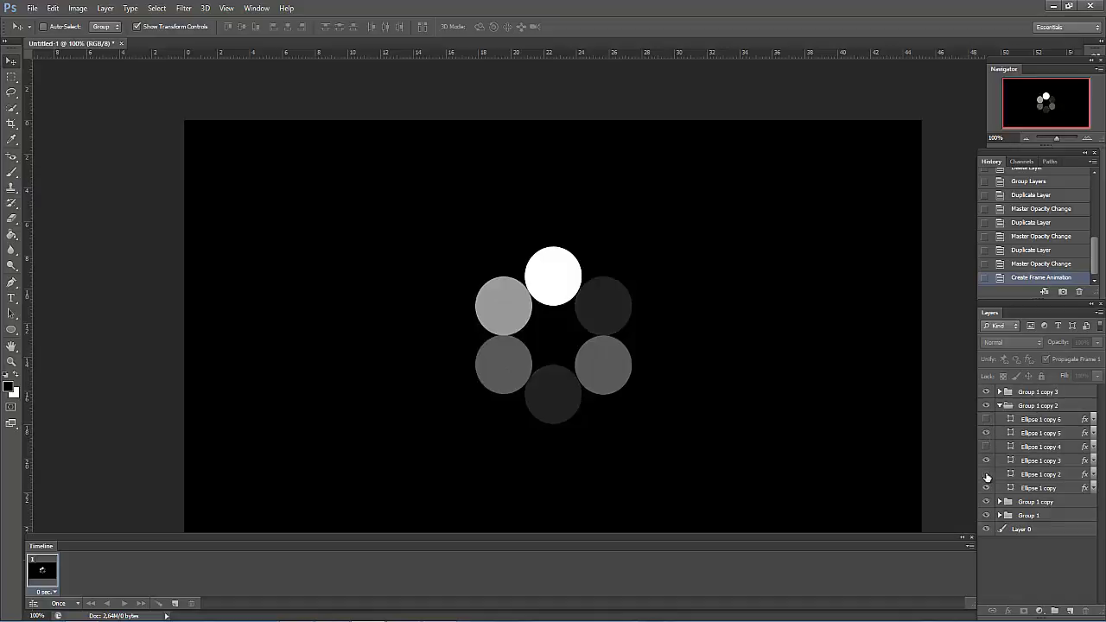
pyautogui.click(986, 461)
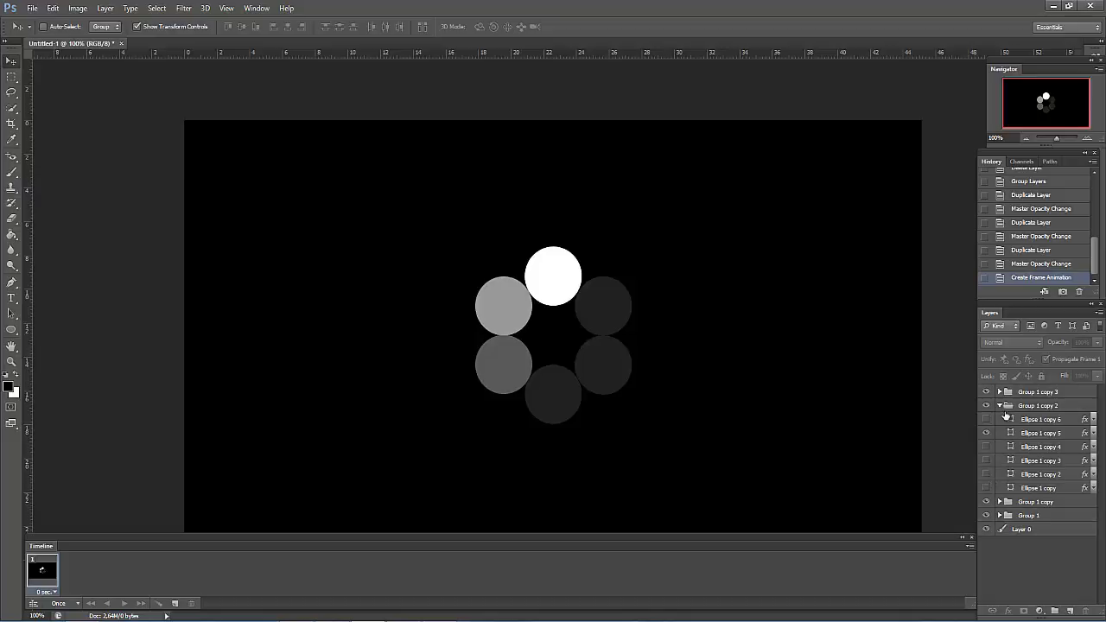
pyautogui.click(1000, 406)
pyautogui.click(999, 392)
pyautogui.moveTo(990, 461); pyautogui.dragTo(988, 401)
pyautogui.click(996, 391)
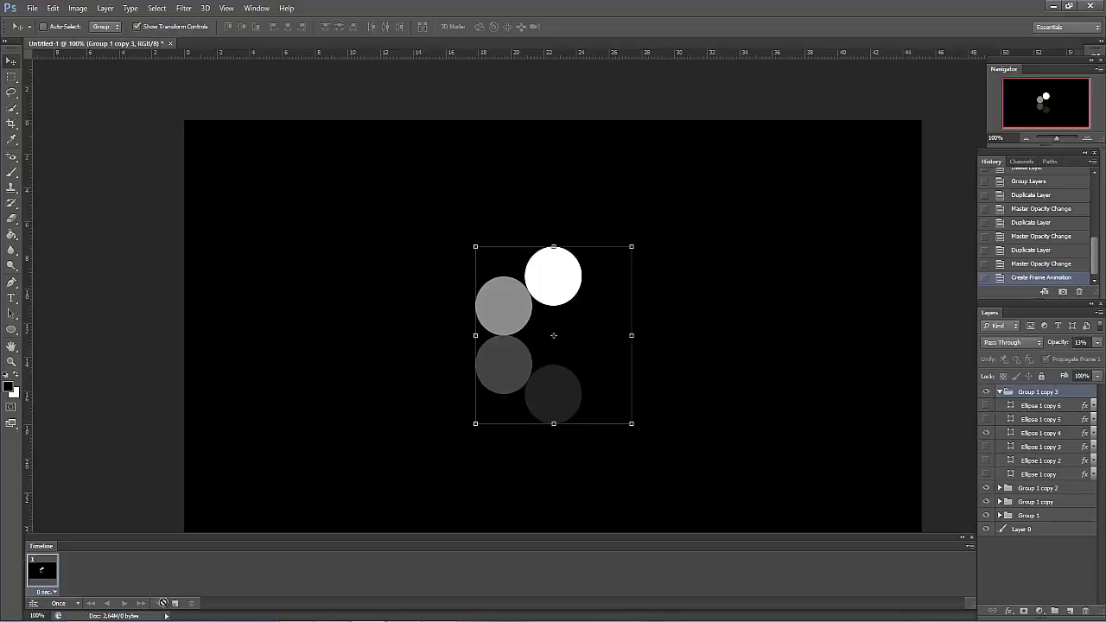
pyautogui.click(175, 603)
# - Hide the old trail circles and move Group 1's visible circle one step clockwise
pyautogui.click(1036, 561)
pyautogui.click(986, 433)
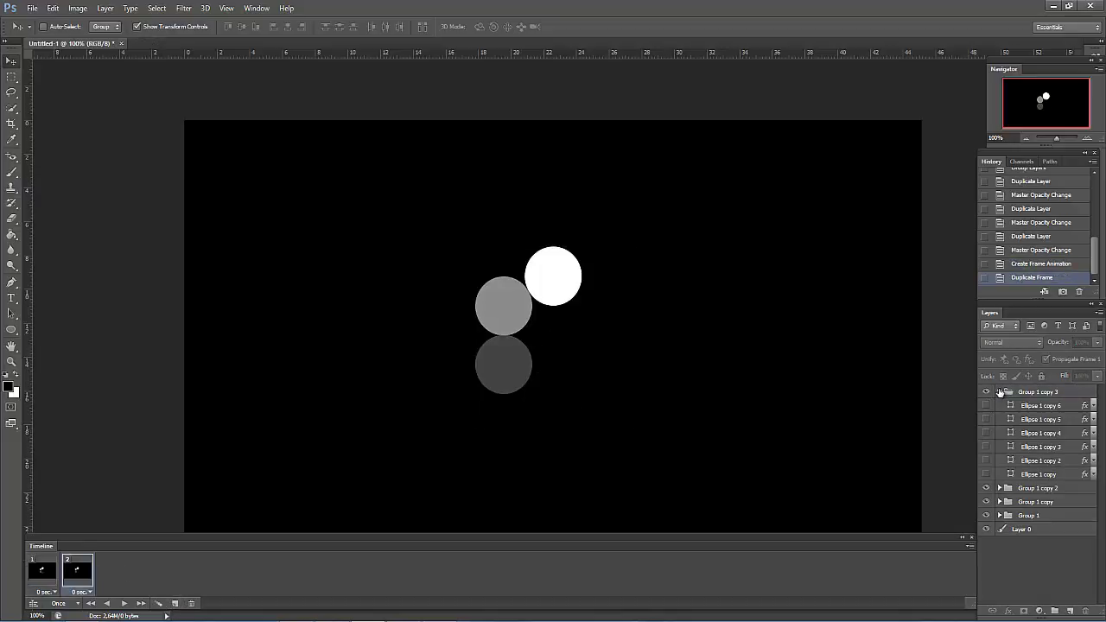
pyautogui.click(1000, 391)
pyautogui.click(999, 405)
pyautogui.click(986, 419)
pyautogui.click(999, 406)
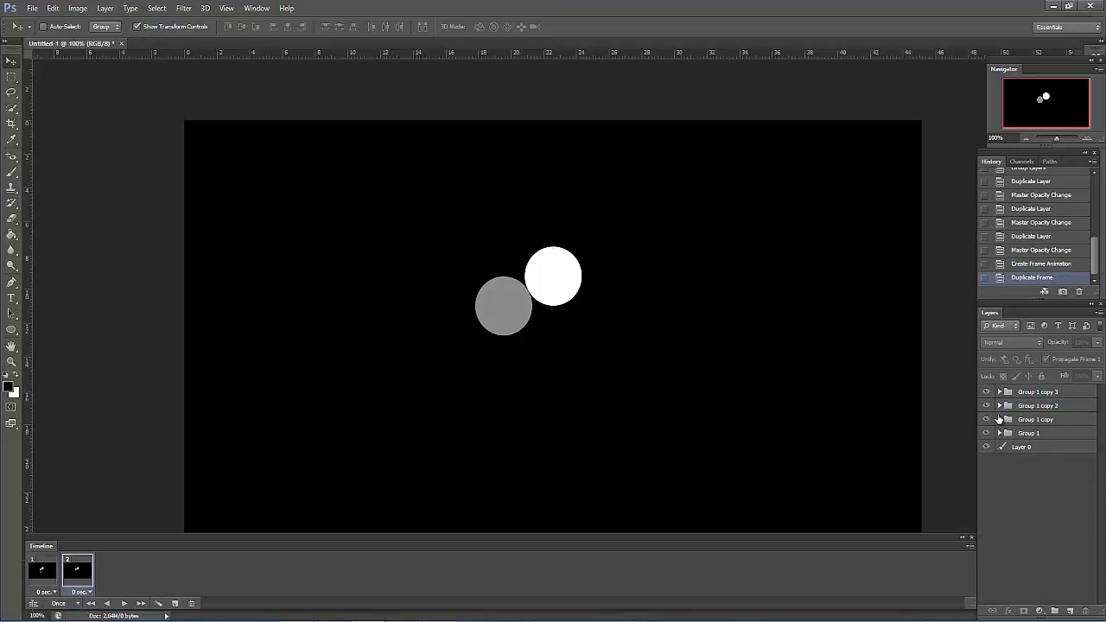
pyautogui.click(999, 419)
pyautogui.click(986, 433)
pyautogui.click(1000, 419)
pyautogui.click(1000, 433)
pyautogui.click(985, 502)
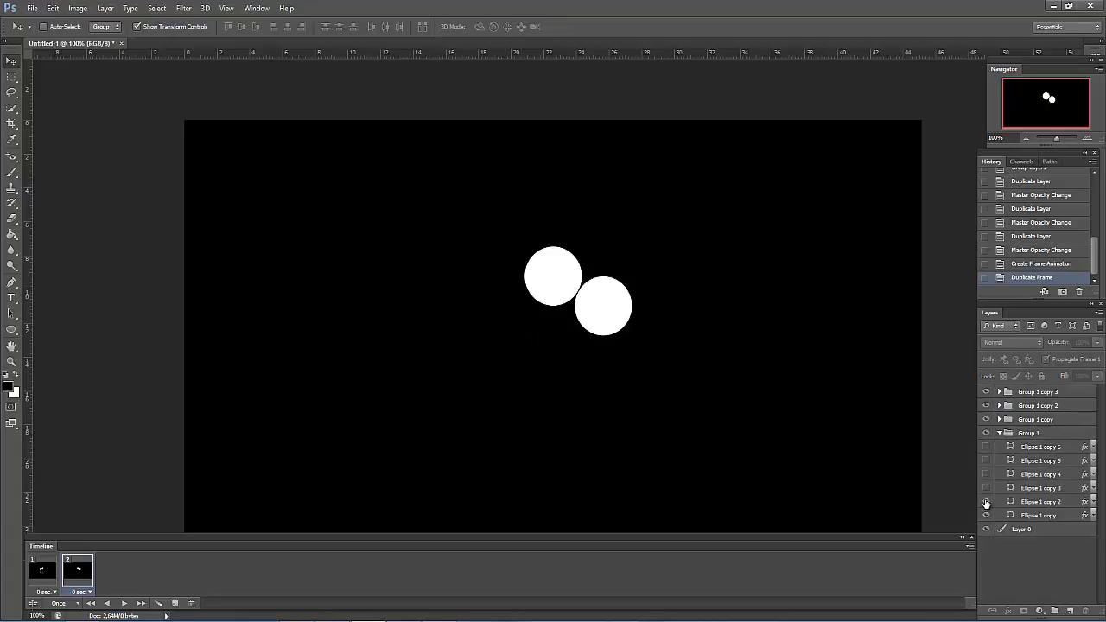
pyautogui.click(985, 515)
pyautogui.click(999, 433)
# - Swap Group 1 copy's visible circle to the top position
pyautogui.click(1008, 419)
pyautogui.click(1000, 419)
pyautogui.click(1026, 551)
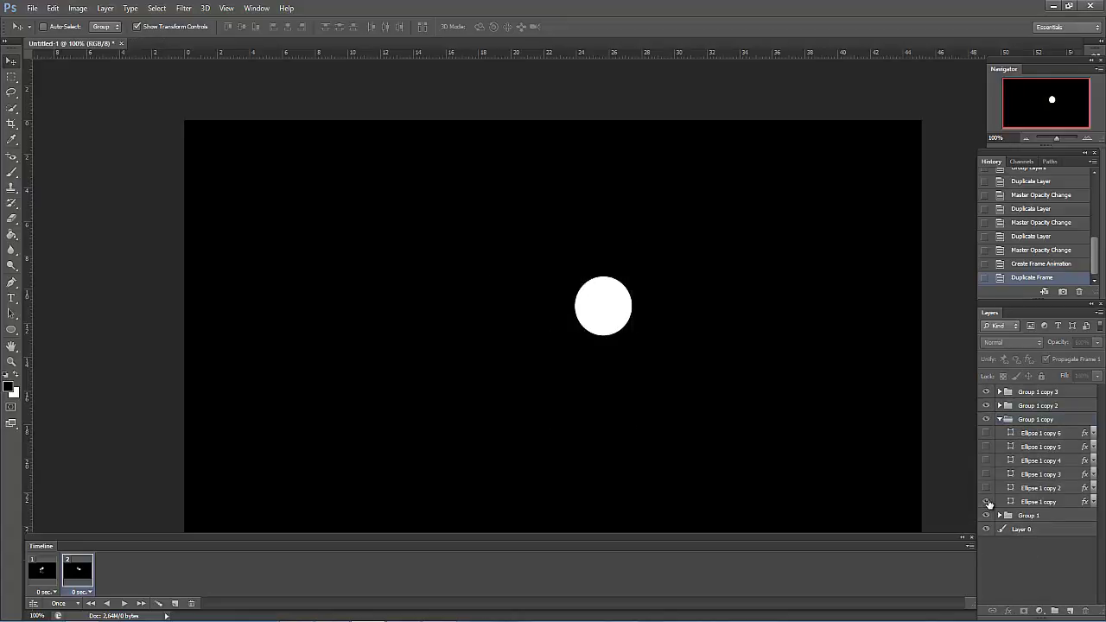
pyautogui.click(986, 502)
pyautogui.click(1007, 419)
pyautogui.click(999, 405)
pyautogui.click(1000, 405)
pyautogui.click(999, 419)
pyautogui.click(999, 406)
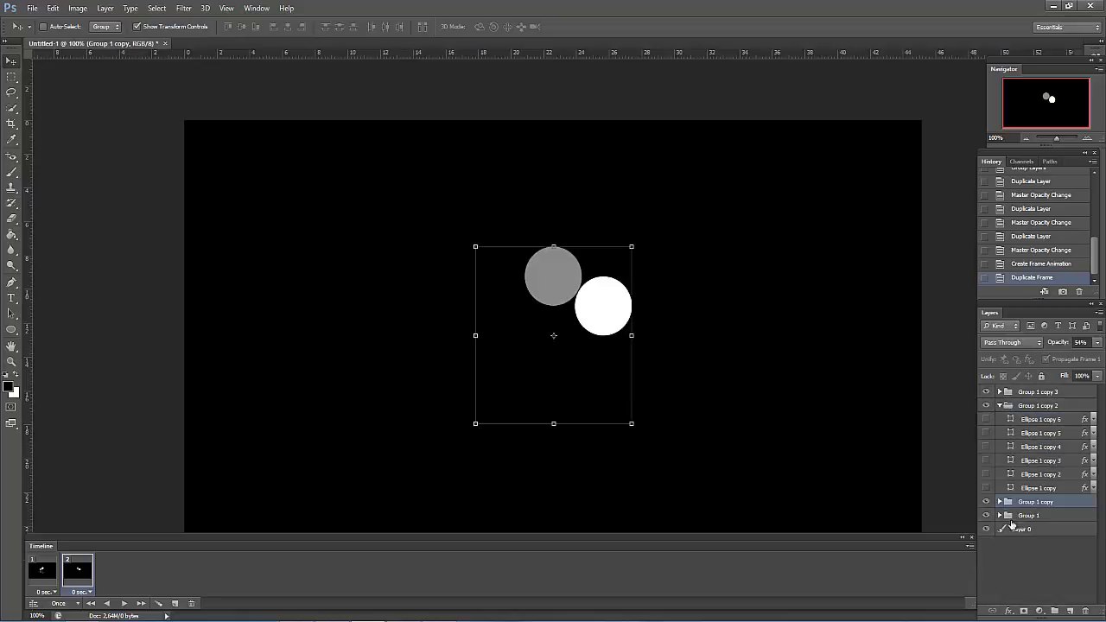
pyautogui.click(1037, 570)
# - Shift the faint circles in Group 1 copy 2 and copy 3 one step, then add the third frame
pyautogui.click(986, 433)
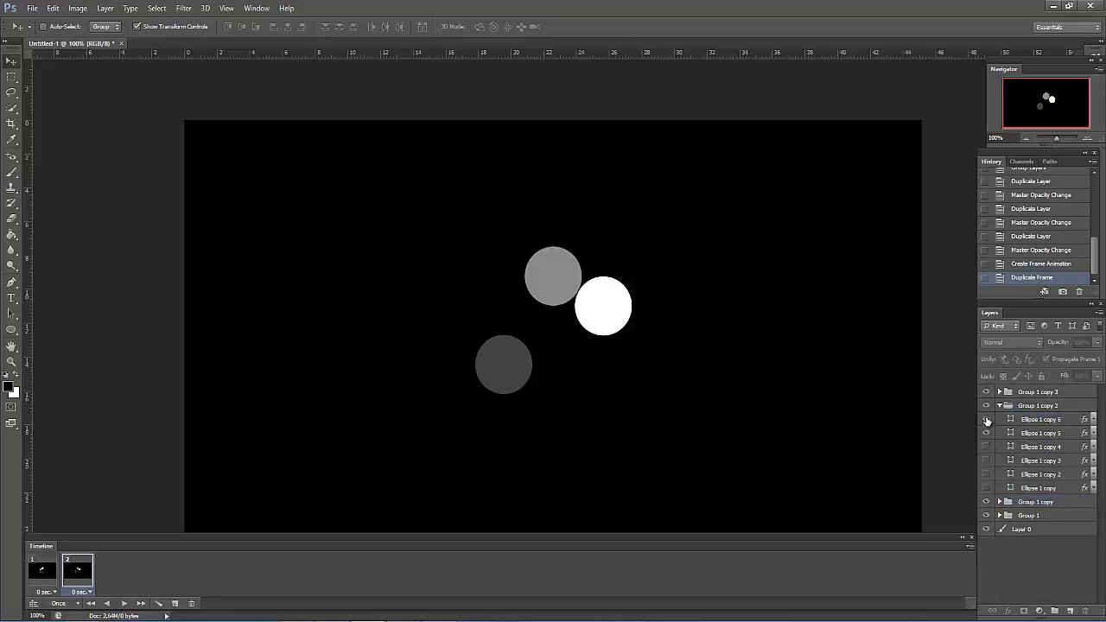
pyautogui.click(985, 419)
pyautogui.click(986, 433)
pyautogui.click(1000, 405)
pyautogui.click(1002, 391)
pyautogui.click(1000, 392)
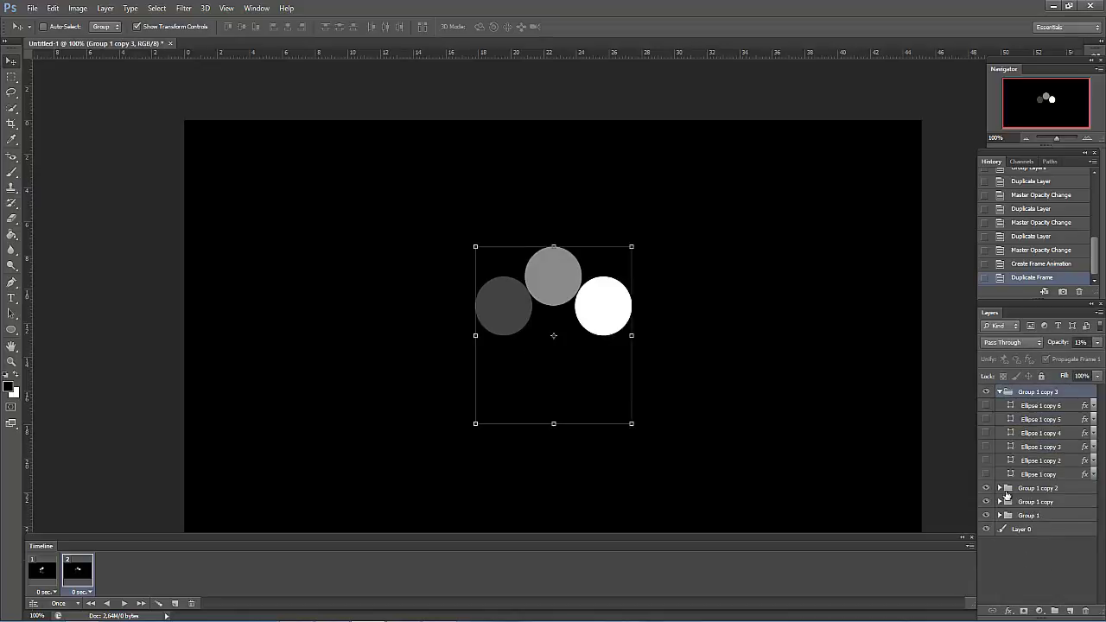
pyautogui.click(985, 446)
pyautogui.click(986, 447)
pyautogui.click(986, 419)
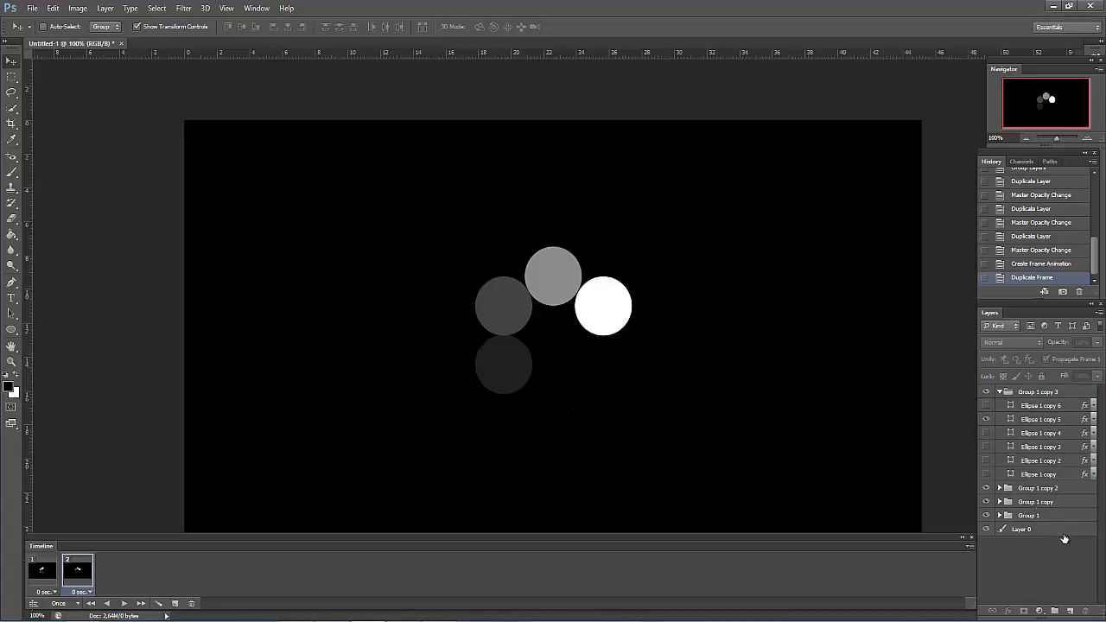
pyautogui.click(999, 391)
pyautogui.click(174, 603)
# - In Group 1, move the white circle to the lower right with the grey circle above it
pyautogui.click(999, 433)
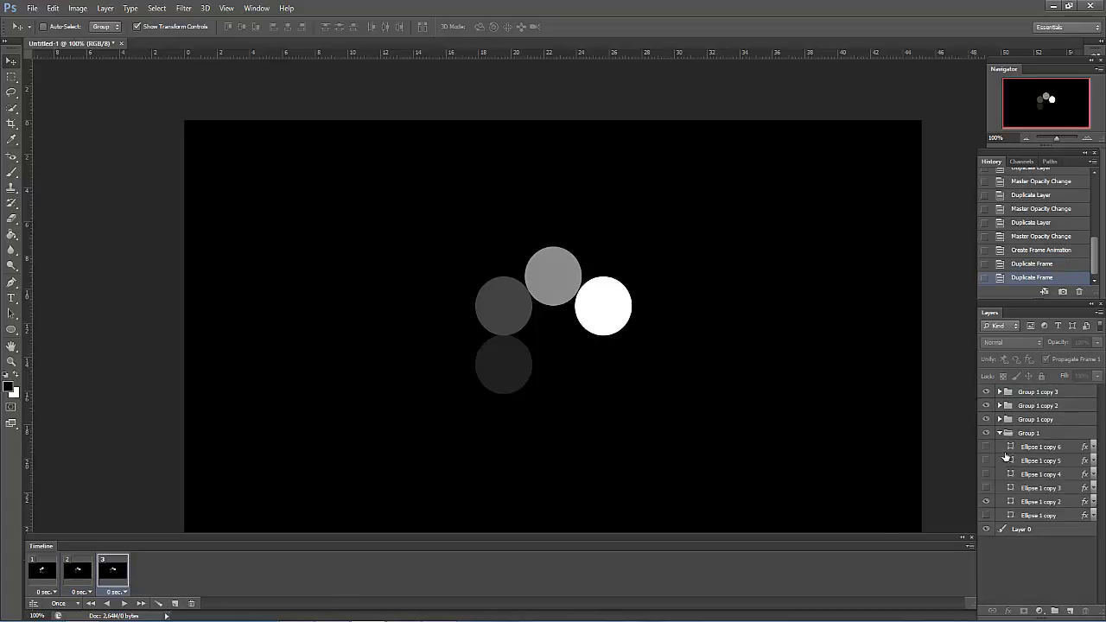
pyautogui.click(986, 501)
pyautogui.click(986, 487)
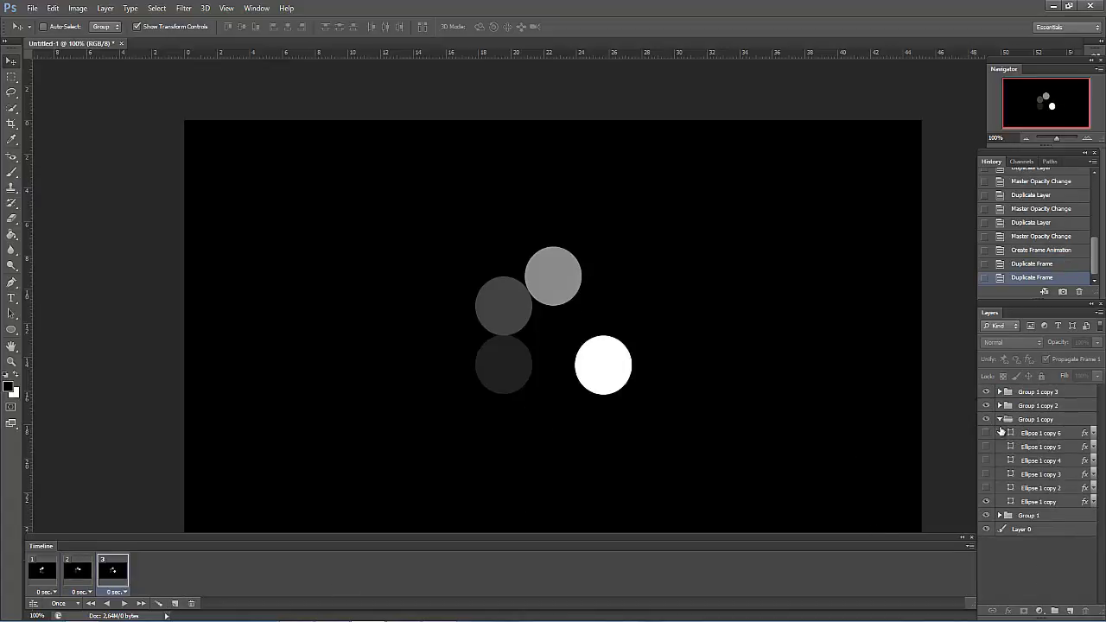
pyautogui.click(986, 487)
pyautogui.click(986, 475)
pyautogui.click(1000, 433)
# - Move the grey circles in Group 1 copy 2 and copy 3 one step up, then add a fourth frame
pyautogui.click(1000, 405)
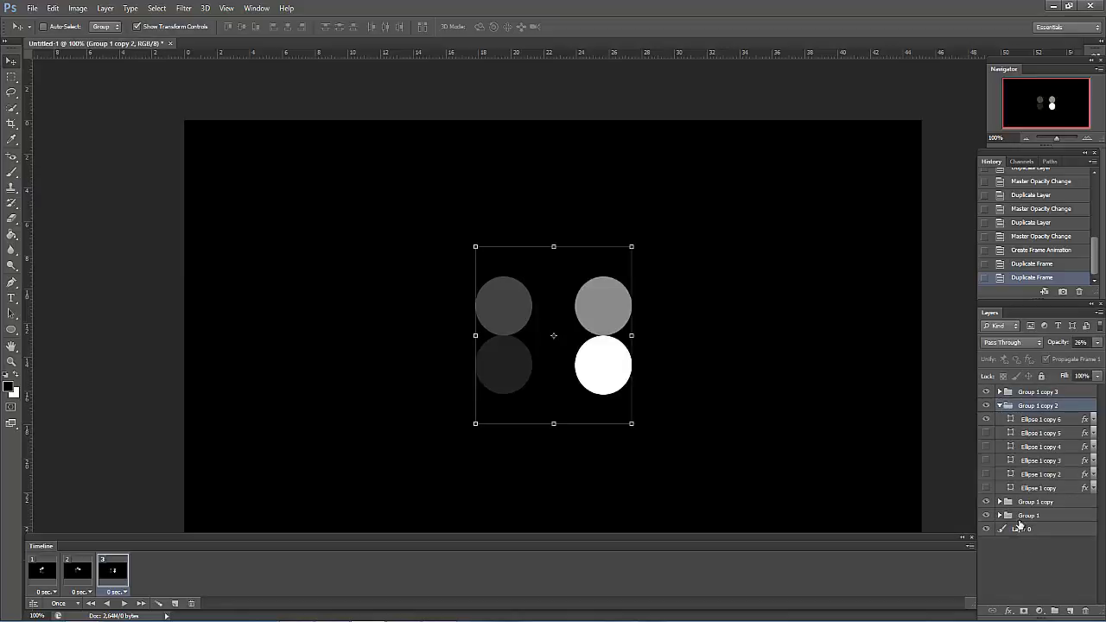
pyautogui.click(986, 433)
pyautogui.click(986, 488)
pyautogui.click(999, 405)
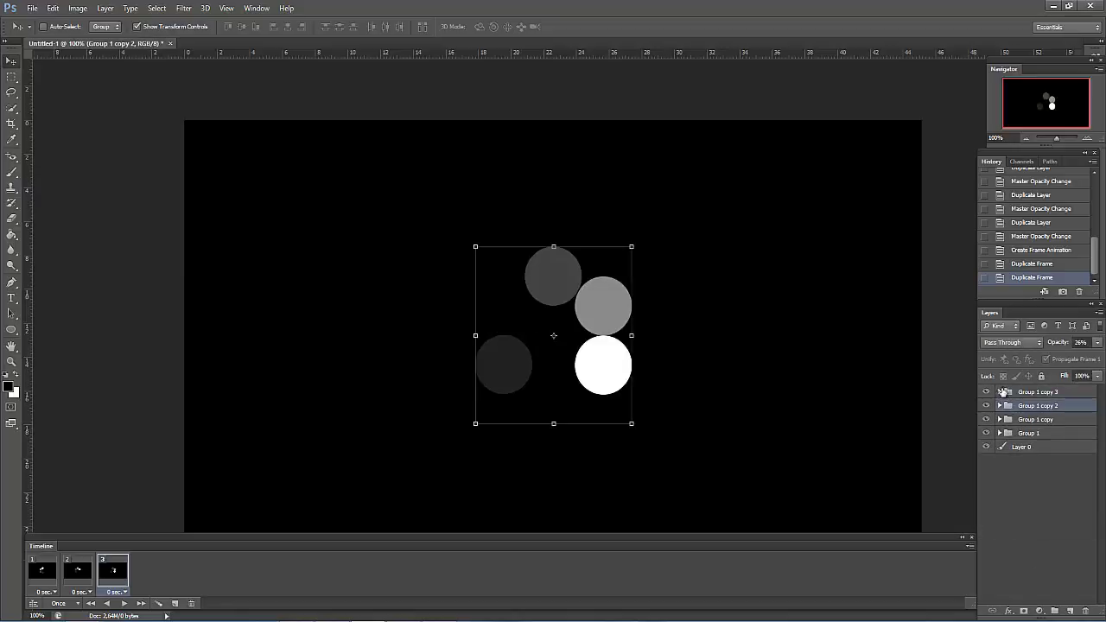
pyautogui.click(1000, 391)
pyautogui.click(985, 419)
pyautogui.click(986, 405)
pyautogui.click(1011, 553)
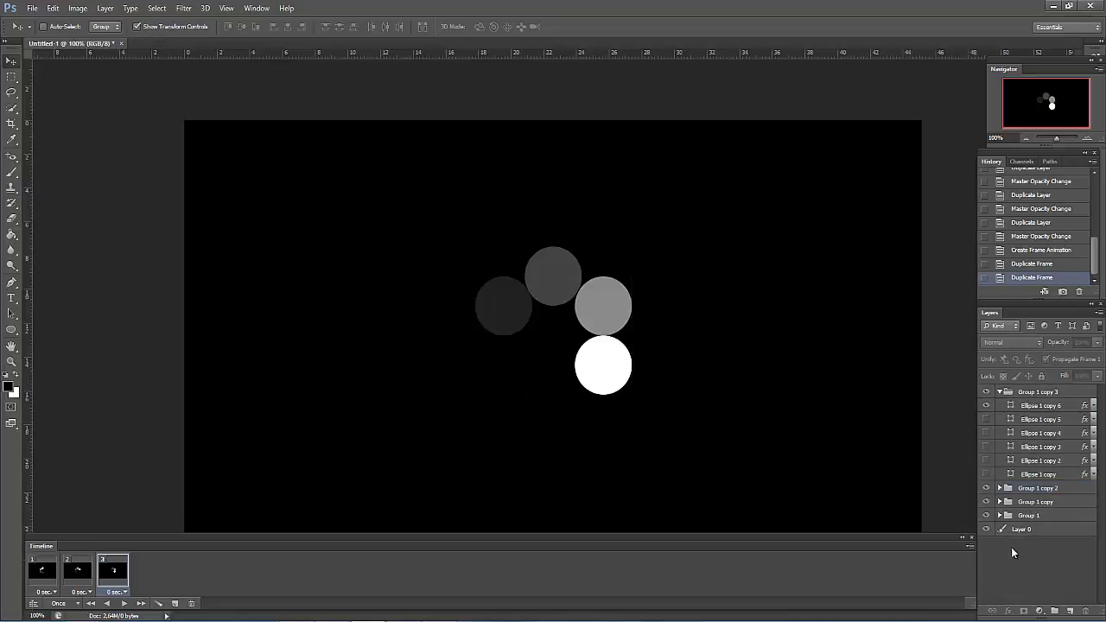
pyautogui.click(191, 605)
# - In frame 4, move the white, light grey, mid-grey and darkest circles one position around the ring
pyautogui.click(999, 397)
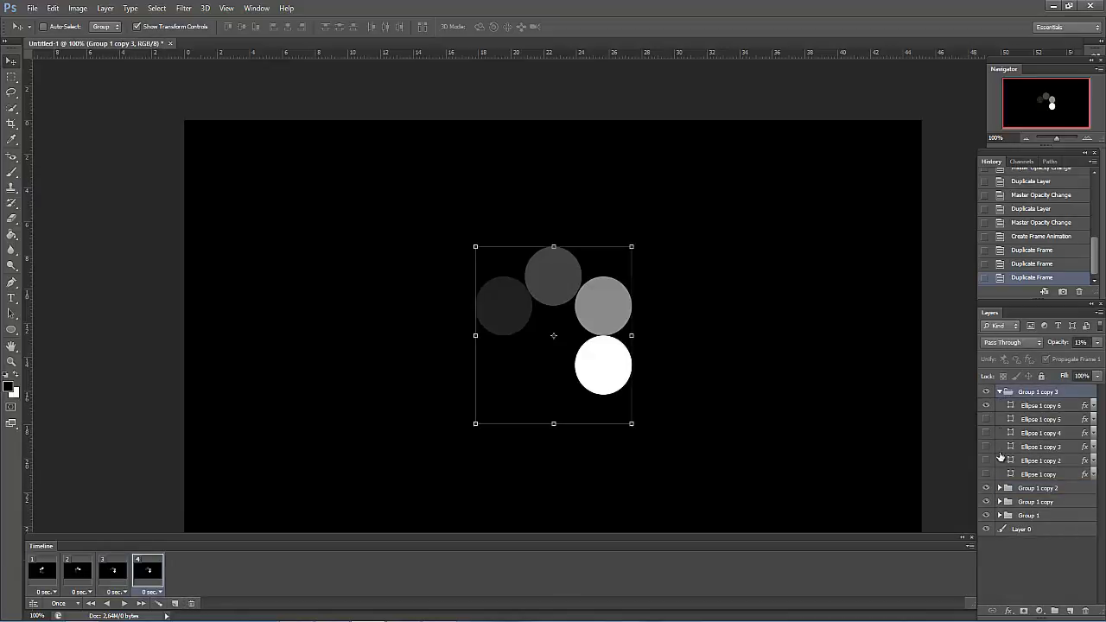
pyautogui.click(1000, 393)
pyautogui.click(1000, 433)
pyautogui.click(986, 488)
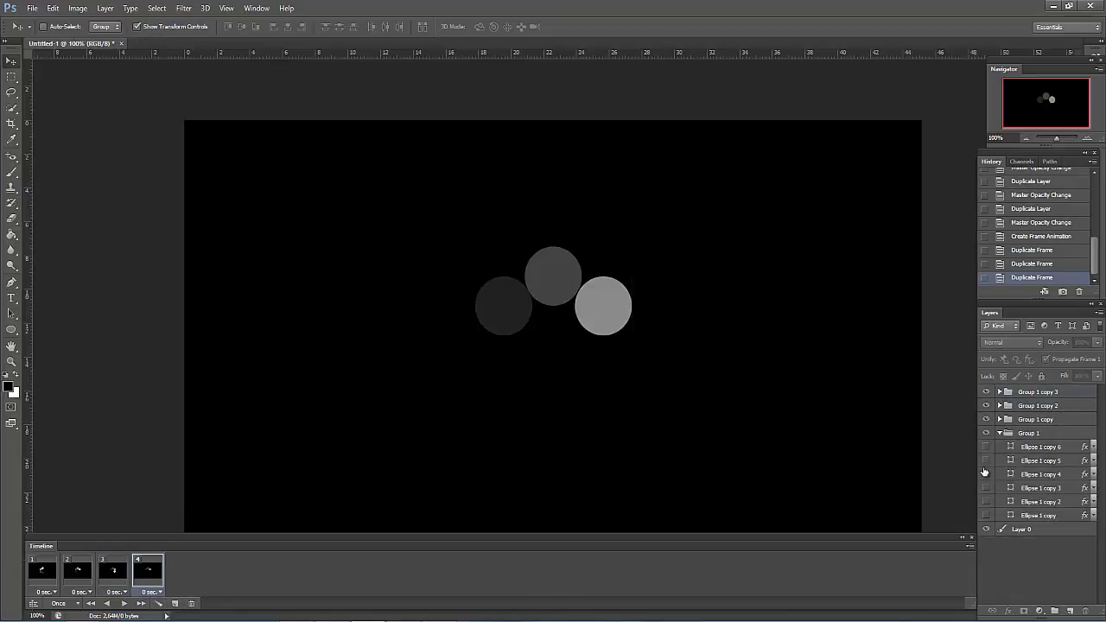
pyautogui.click(986, 475)
pyautogui.click(1000, 433)
pyautogui.click(1000, 405)
pyautogui.click(986, 488)
pyautogui.click(986, 474)
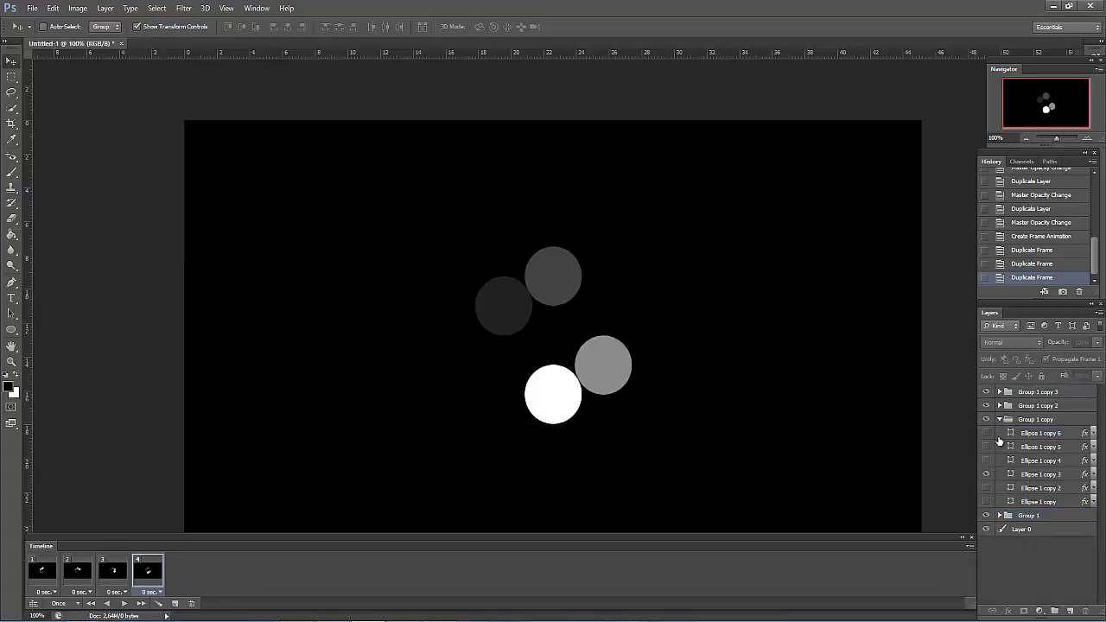
pyautogui.click(999, 405)
pyautogui.click(1000, 405)
pyautogui.click(986, 488)
pyautogui.click(986, 474)
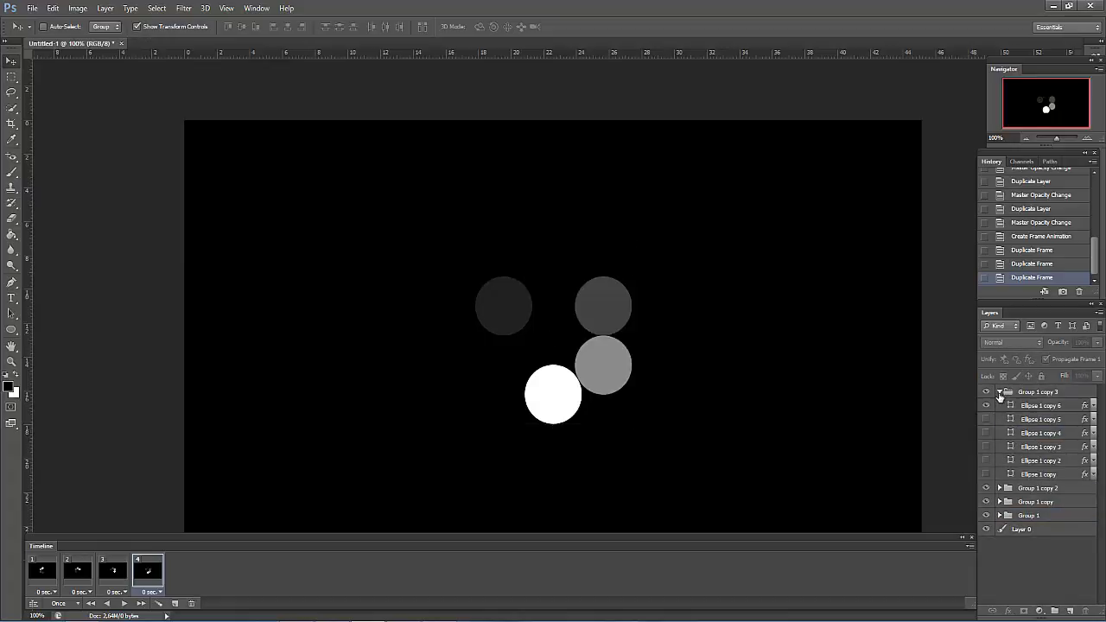
pyautogui.click(986, 461)
pyautogui.click(986, 474)
# - Add frame 5 with the white circle moved to the left and the grey circles stepped after it
pyautogui.click(173, 603)
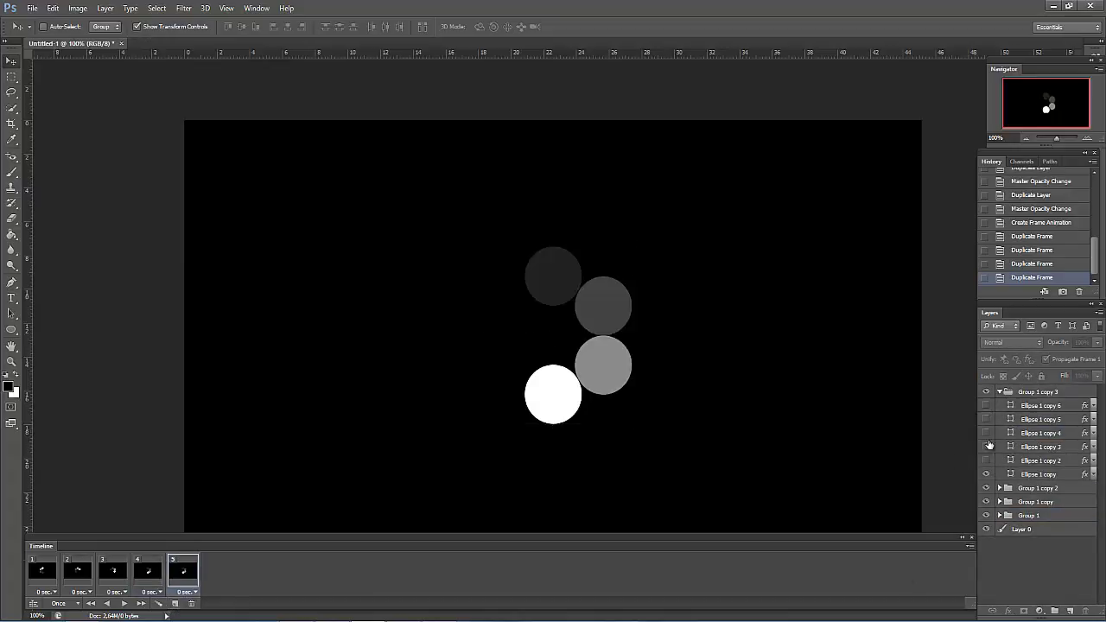
pyautogui.click(1000, 392)
pyautogui.click(1000, 433)
pyautogui.click(986, 474)
pyautogui.click(986, 461)
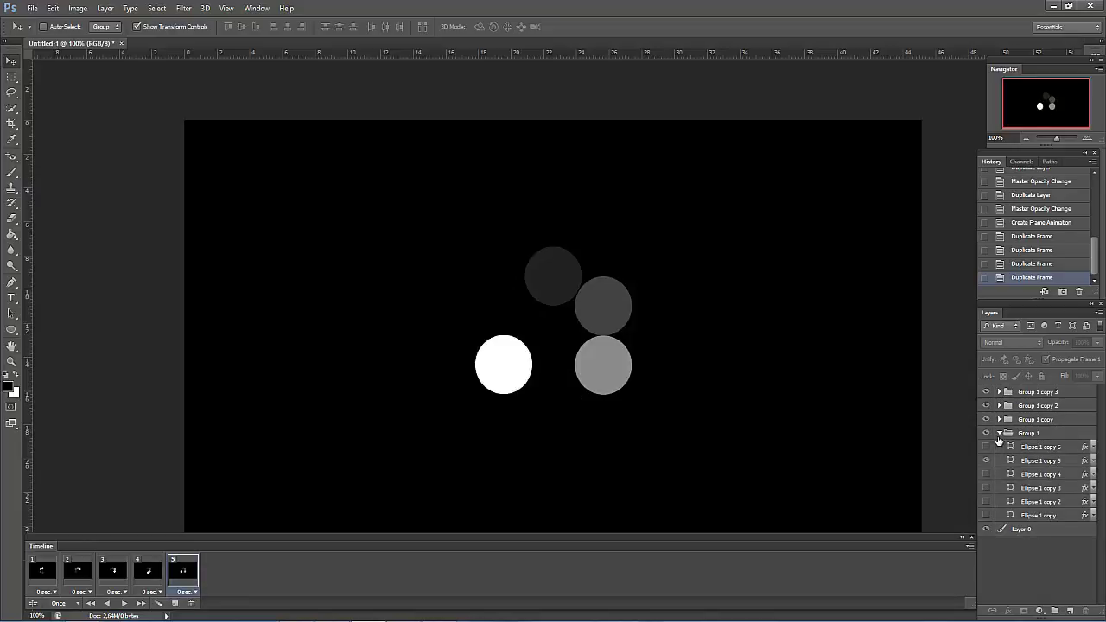
pyautogui.click(1000, 433)
pyautogui.click(1000, 419)
pyautogui.click(986, 474)
pyautogui.click(985, 460)
pyautogui.click(1000, 419)
pyautogui.click(1000, 405)
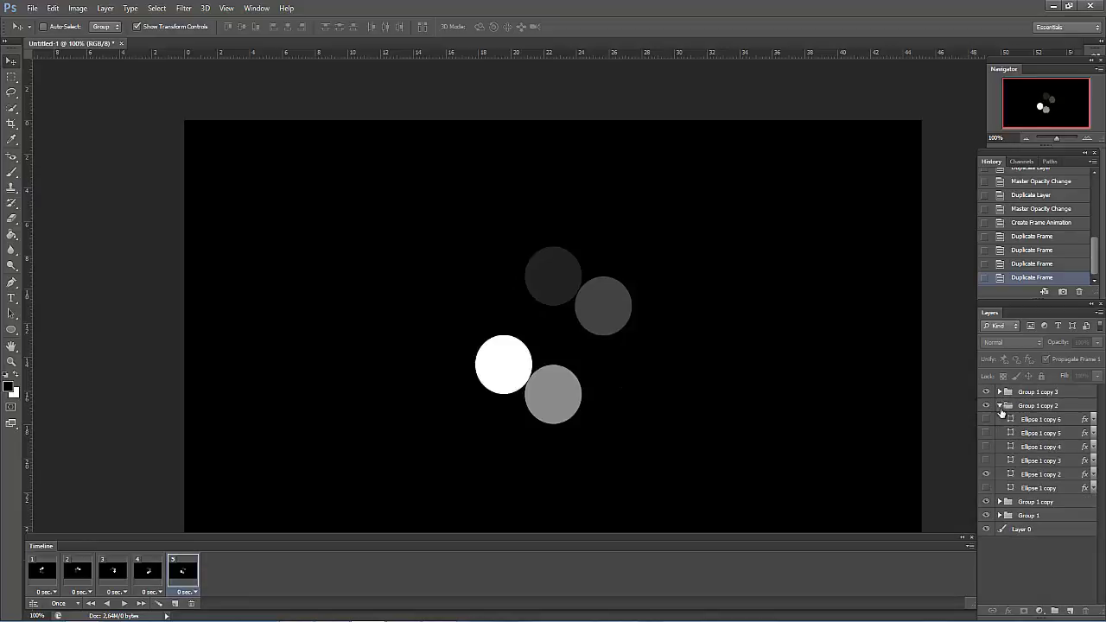
pyautogui.click(986, 474)
pyautogui.click(986, 460)
pyautogui.click(1000, 405)
pyautogui.click(999, 391)
pyautogui.click(985, 474)
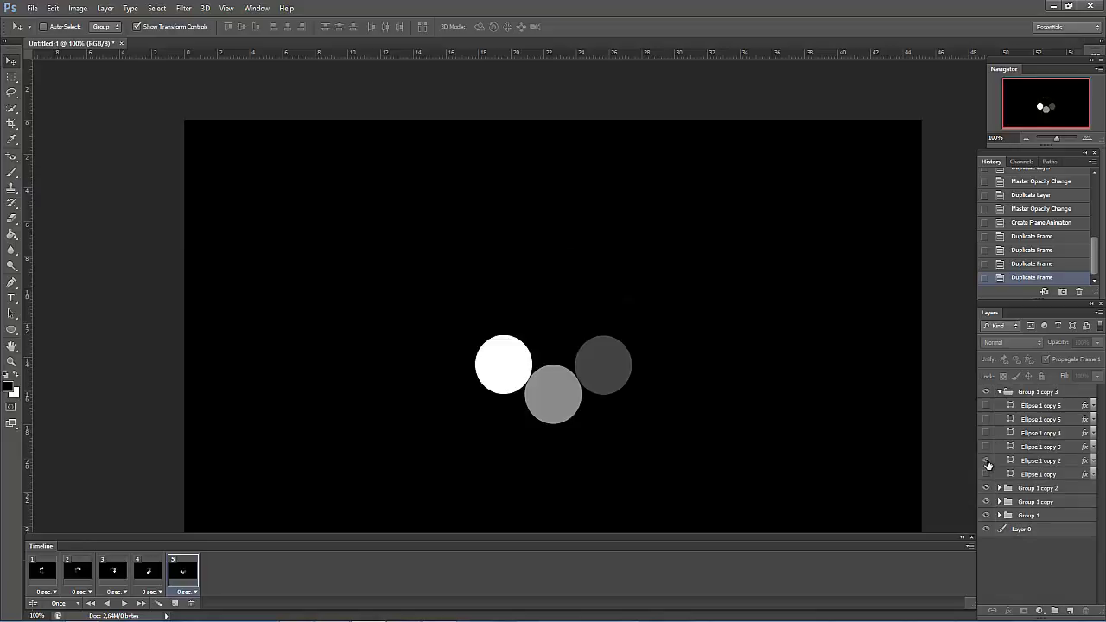
pyautogui.click(985, 460)
pyautogui.click(1000, 391)
# - Add frame 6 with the white circle at upper left, trailed by the fading grey circles
pyautogui.click(167, 604)
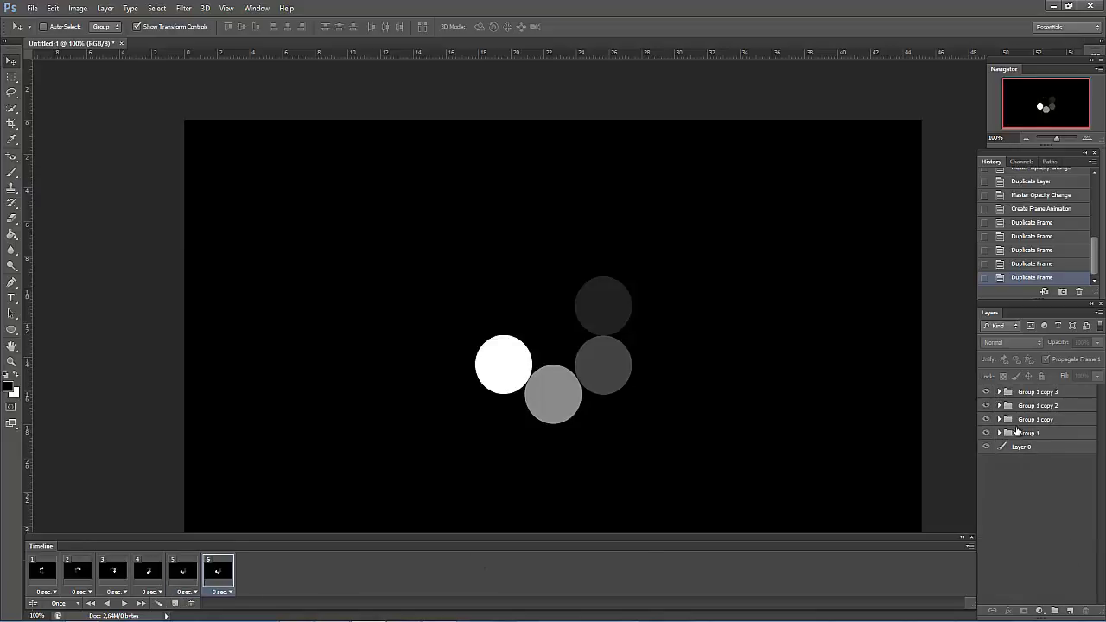
pyautogui.click(999, 433)
pyautogui.click(986, 446)
pyautogui.click(986, 461)
pyautogui.click(1000, 433)
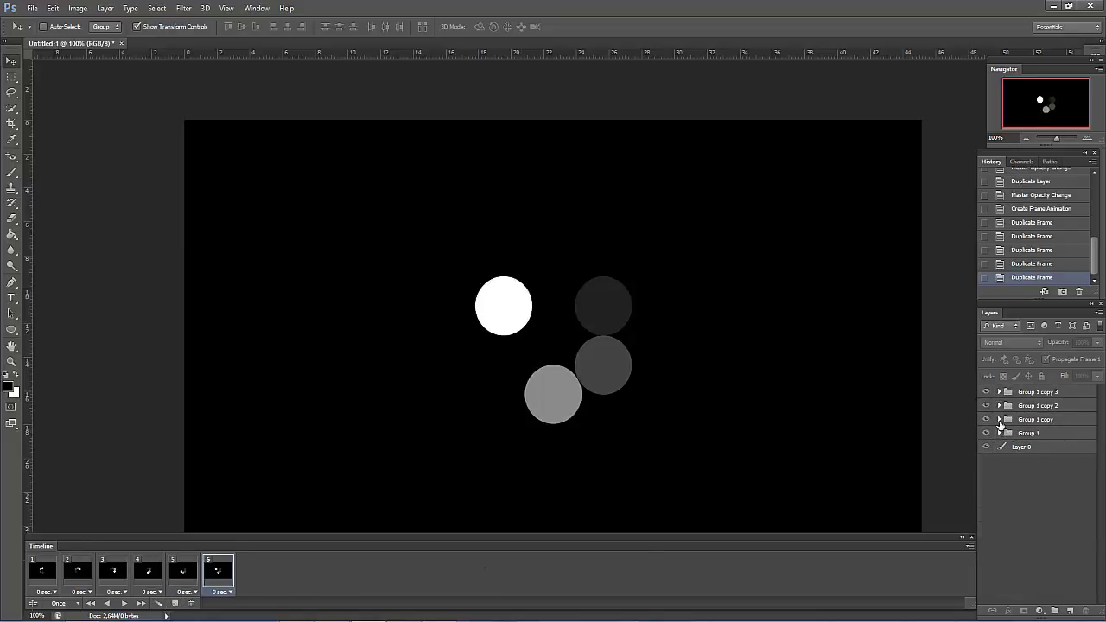
pyautogui.click(1000, 419)
pyautogui.click(986, 433)
pyautogui.click(986, 446)
pyautogui.click(999, 419)
pyautogui.click(1000, 405)
pyautogui.click(986, 447)
pyautogui.click(985, 461)
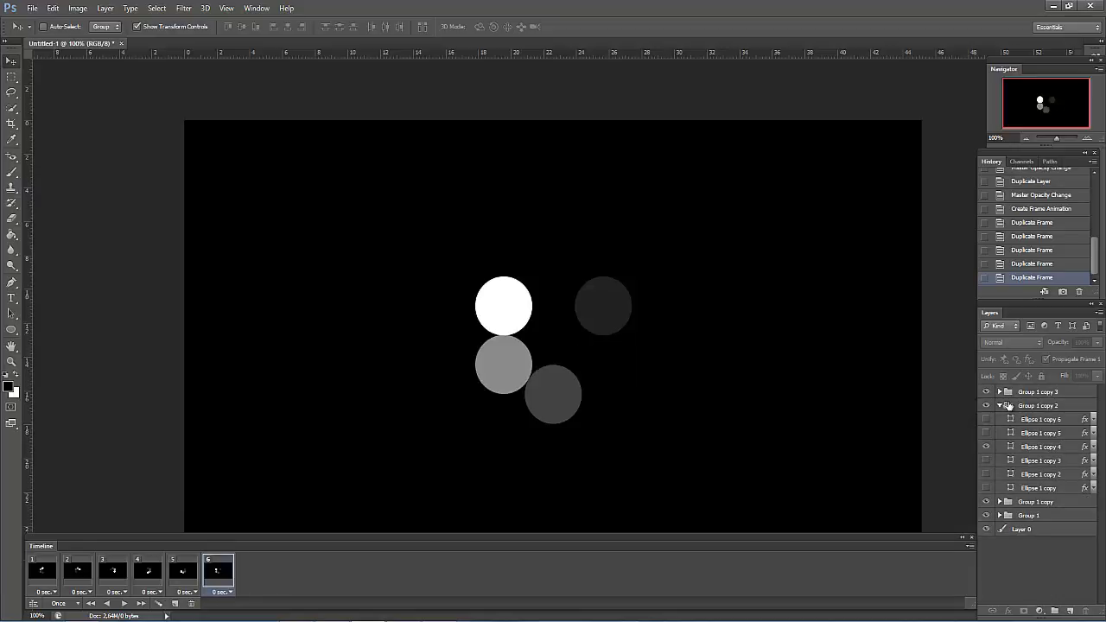
pyautogui.click(999, 405)
pyautogui.click(999, 391)
pyautogui.click(986, 446)
pyautogui.click(986, 461)
pyautogui.click(1000, 391)
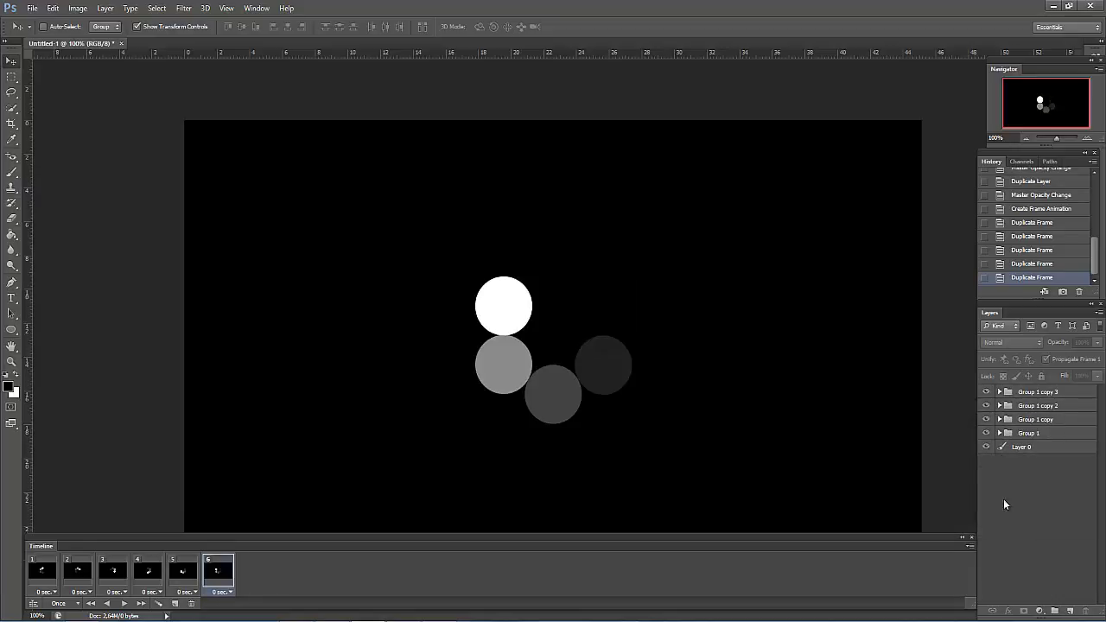
# - Set looping to Forever, preview playback, return to frame 1, and open Save for Web
pyautogui.click(68, 603)
pyautogui.click(53, 581)
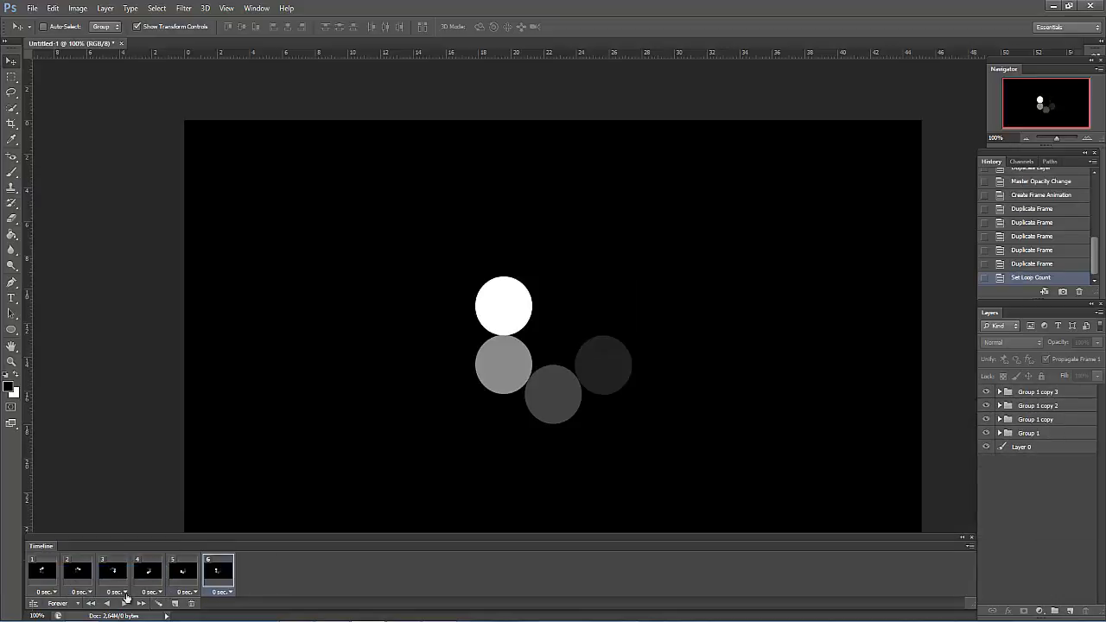
pyautogui.click(124, 604)
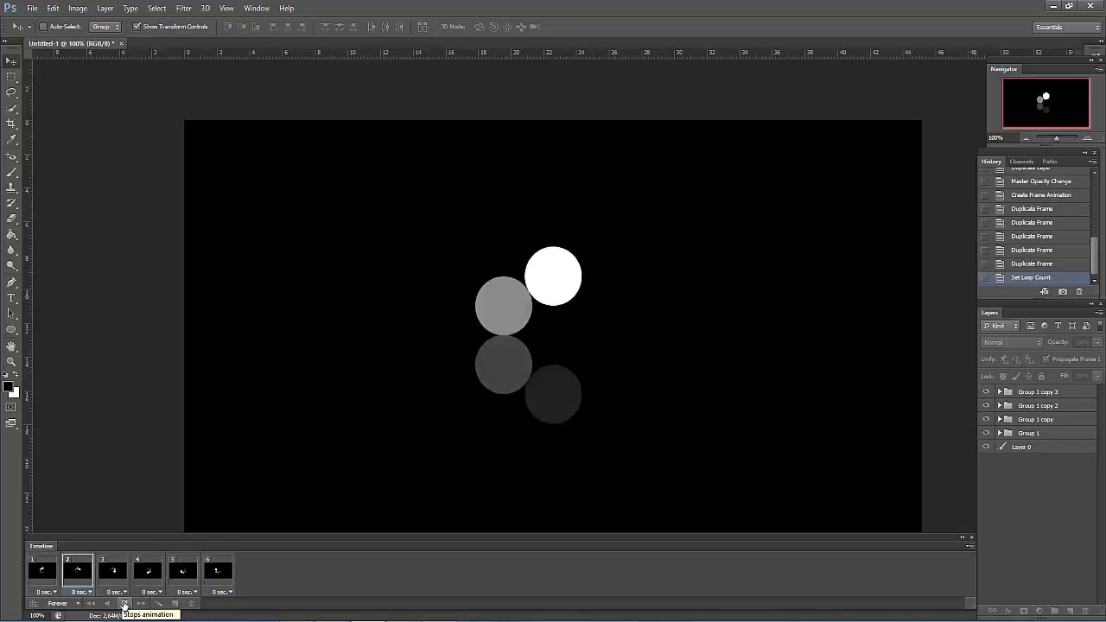
pyautogui.click(123, 603)
pyautogui.click(32, 574)
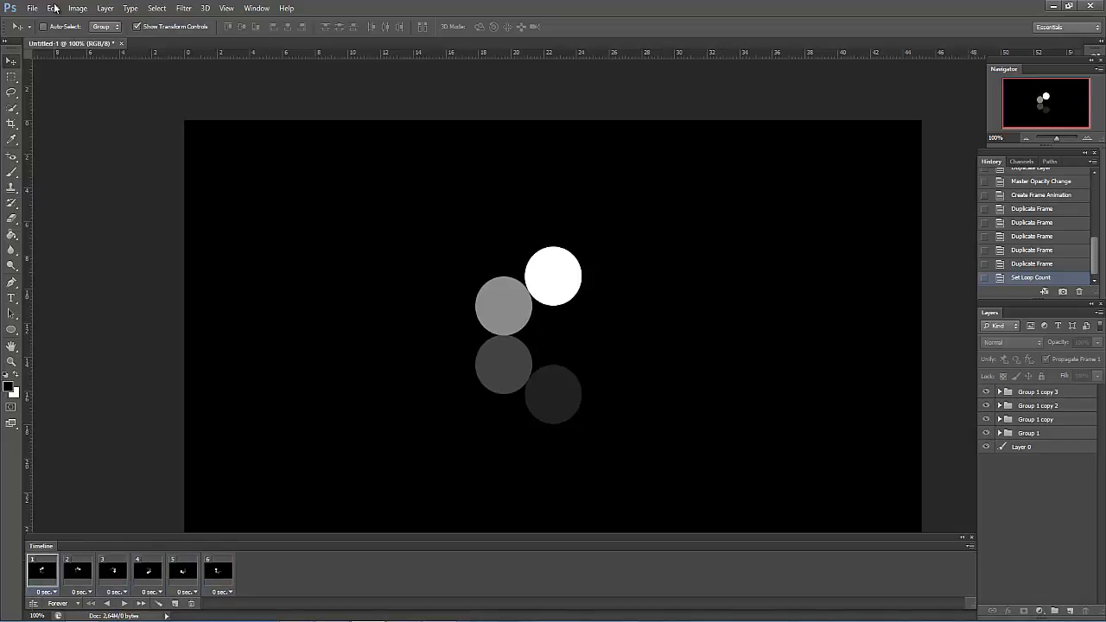
pyautogui.click(31, 7)
pyautogui.click(39, 170)
# - Keep GIF as the output format and name the file Animation.gif
pyautogui.click(696, 104)
pyautogui.click(694, 114)
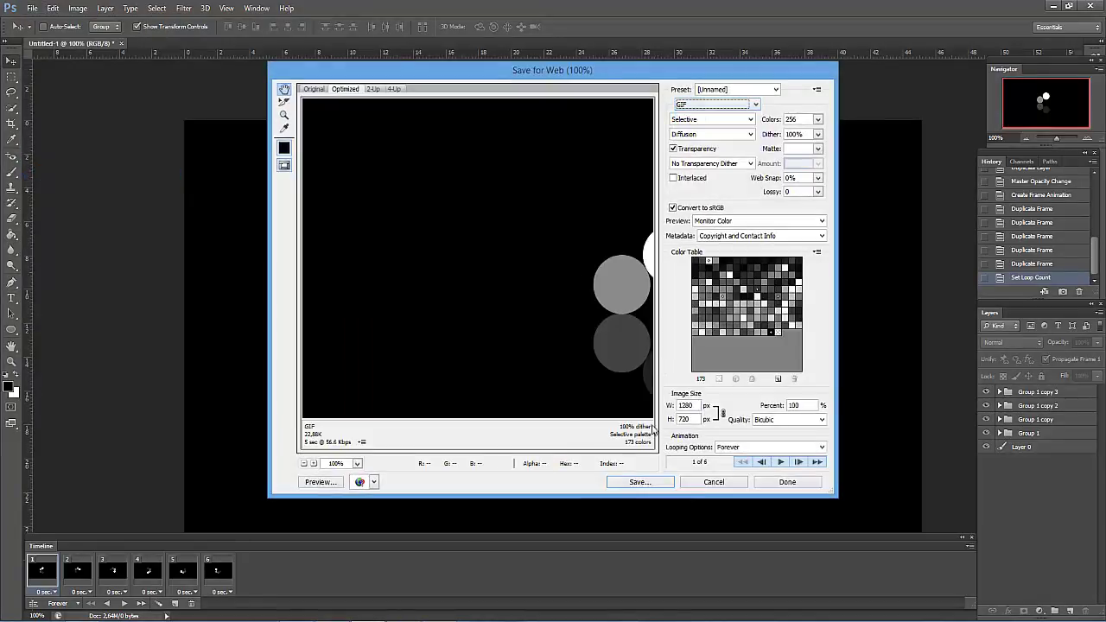
pyautogui.click(635, 488)
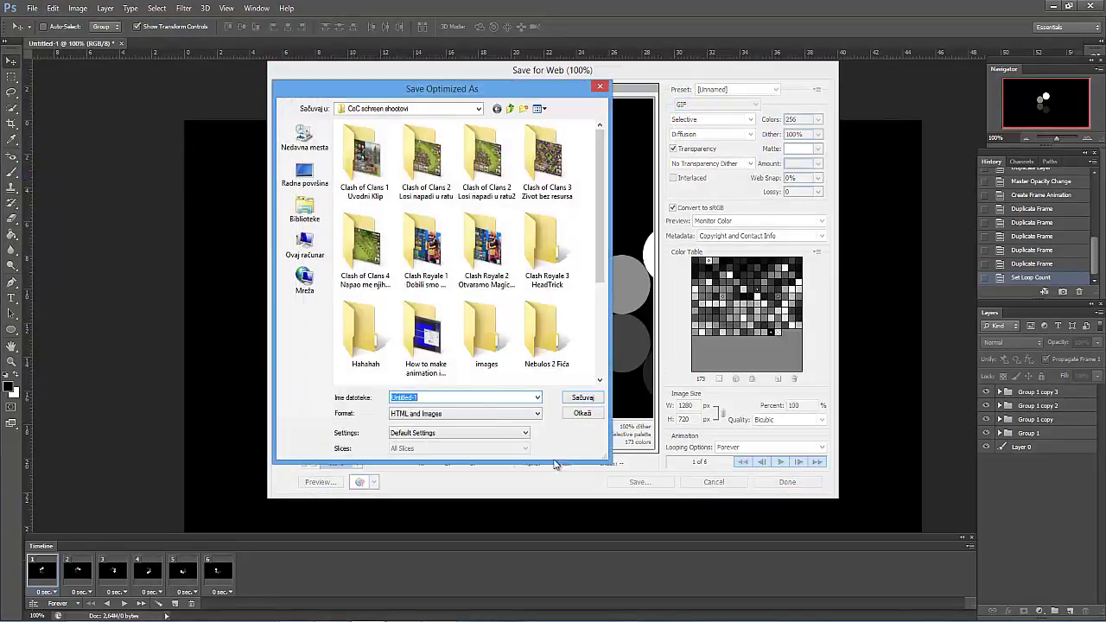
pyautogui.write('n')
pyautogui.press('BackSpace')
pyautogui.write('Animation')
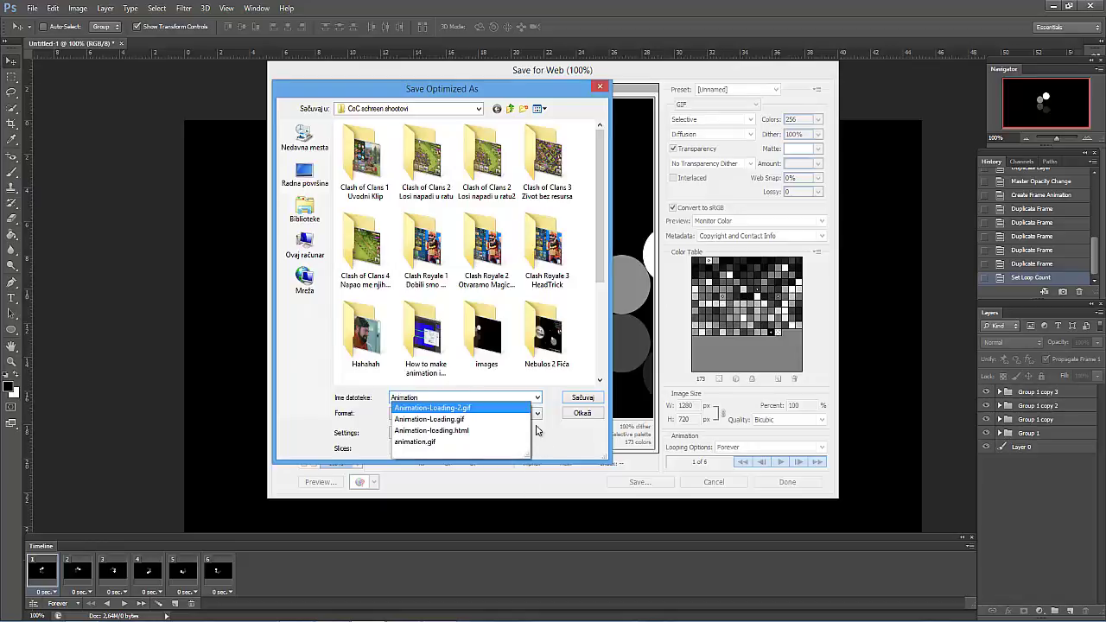
pyautogui.click(536, 422)
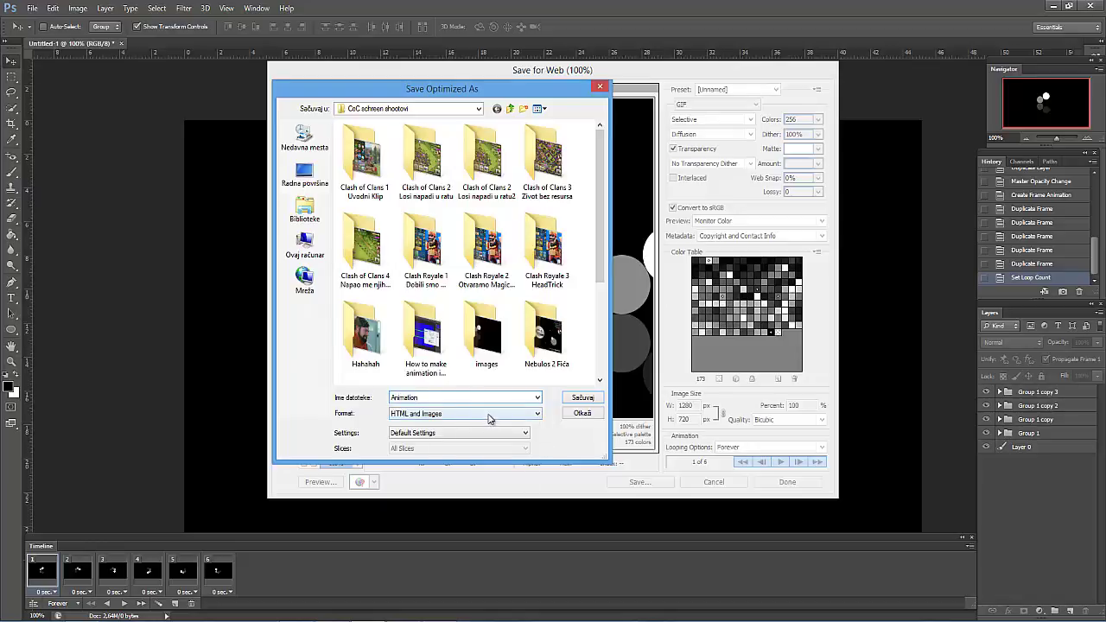
# - Save as Images Only, replacing the existing animation.gif
pyautogui.click(489, 420)
pyautogui.click(441, 432)
pyautogui.click(443, 414)
pyautogui.click(444, 417)
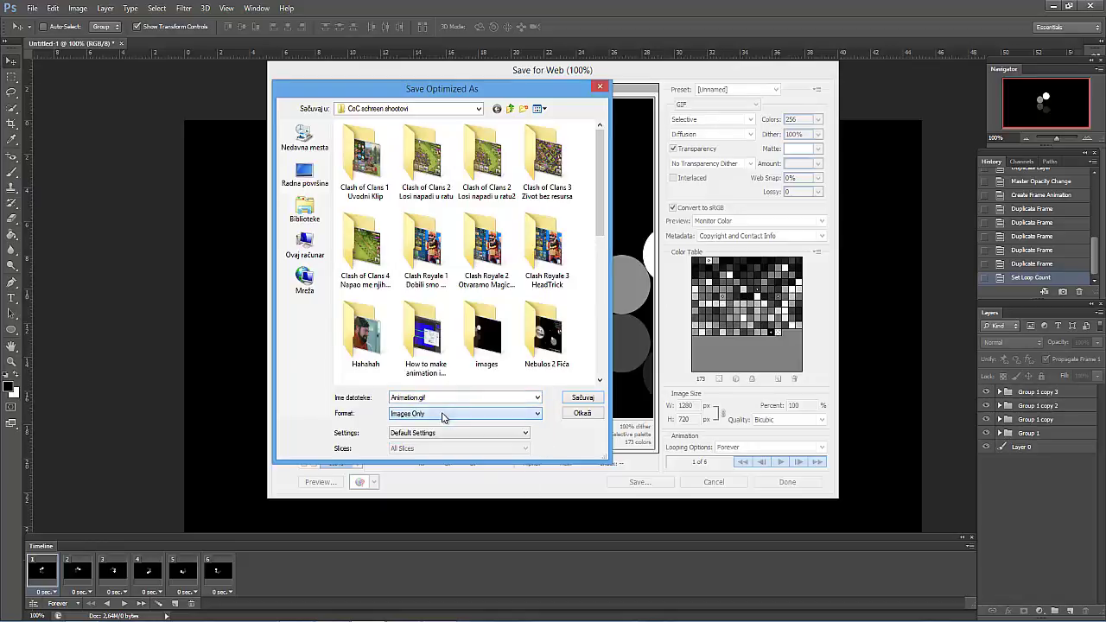
pyautogui.click(573, 397)
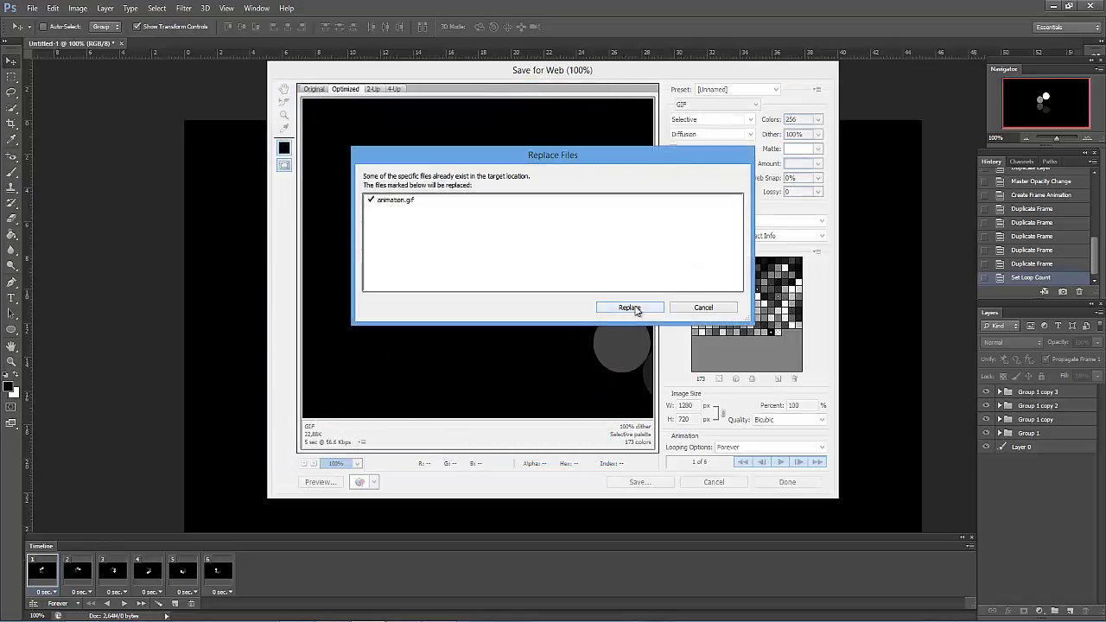
pyautogui.click(639, 309)
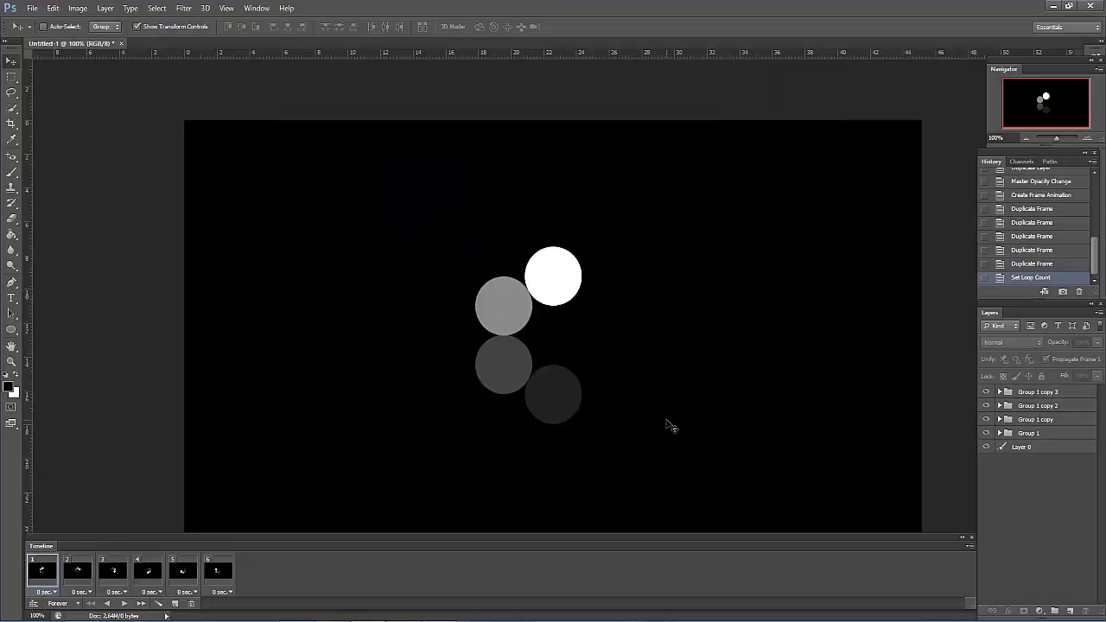